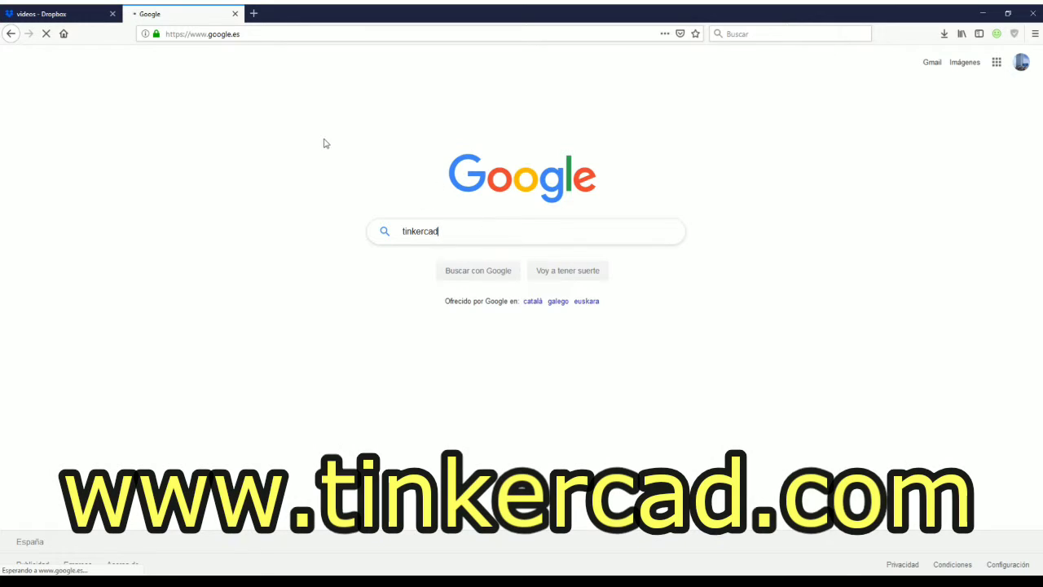
Step: Open Tinkercad from the Google search and create a new circuit in the Circuits section
click(241, 145)
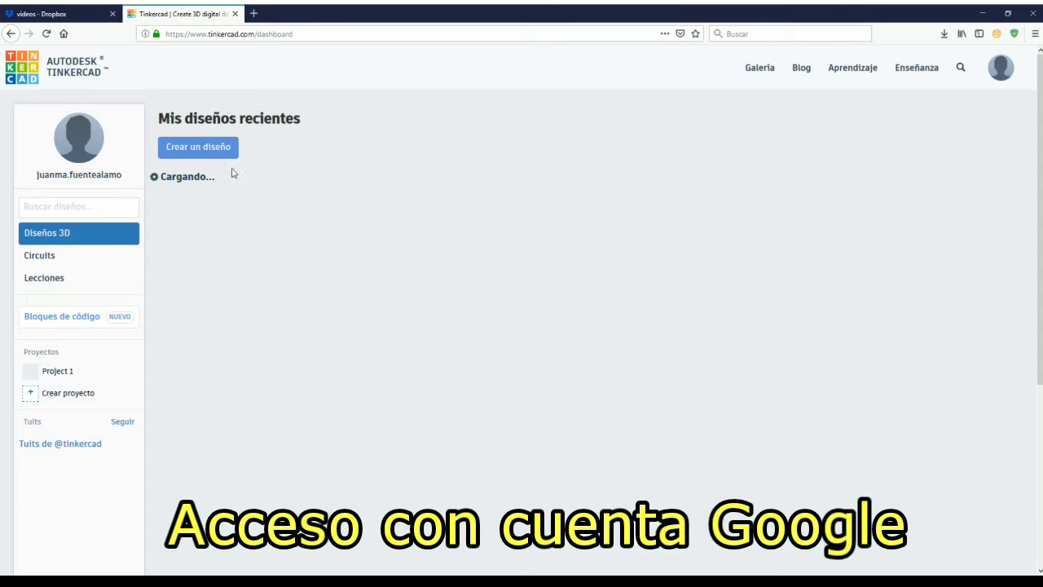
click(42, 256)
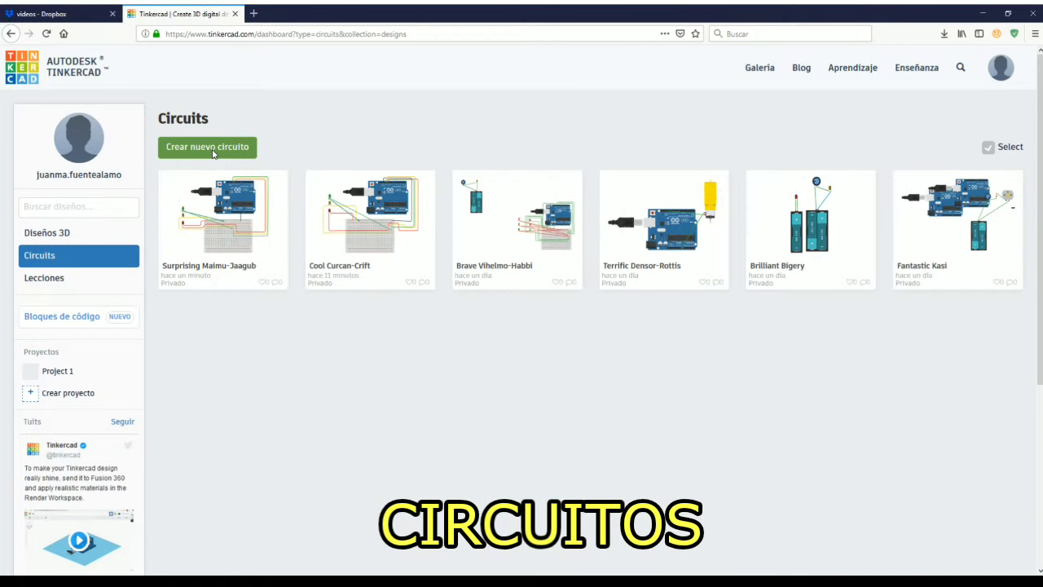
click(208, 151)
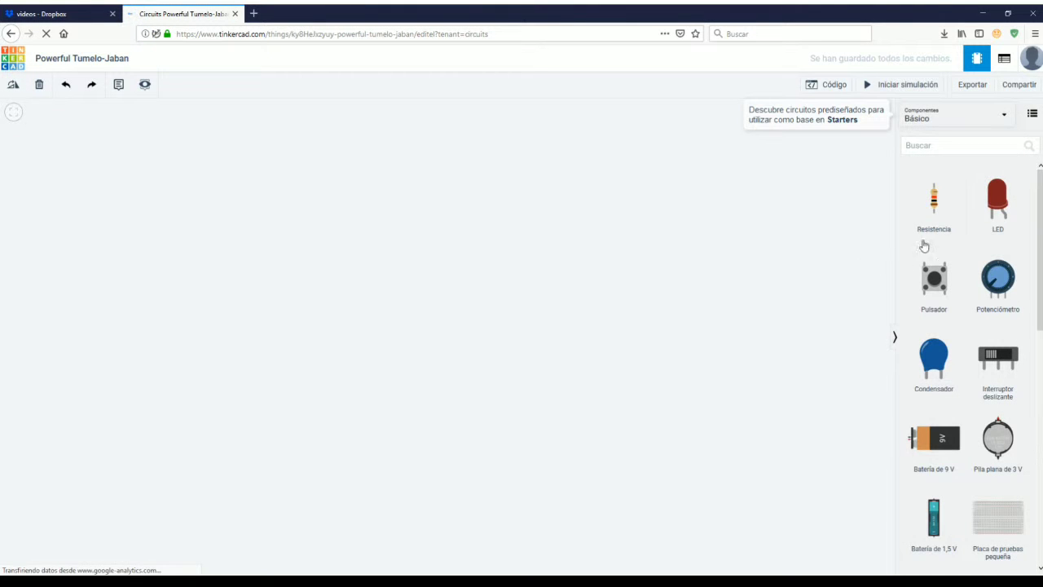
Step: Place three LEDs in a vertical column and add a small breadboard to their right
drag(997, 216, 291, 267)
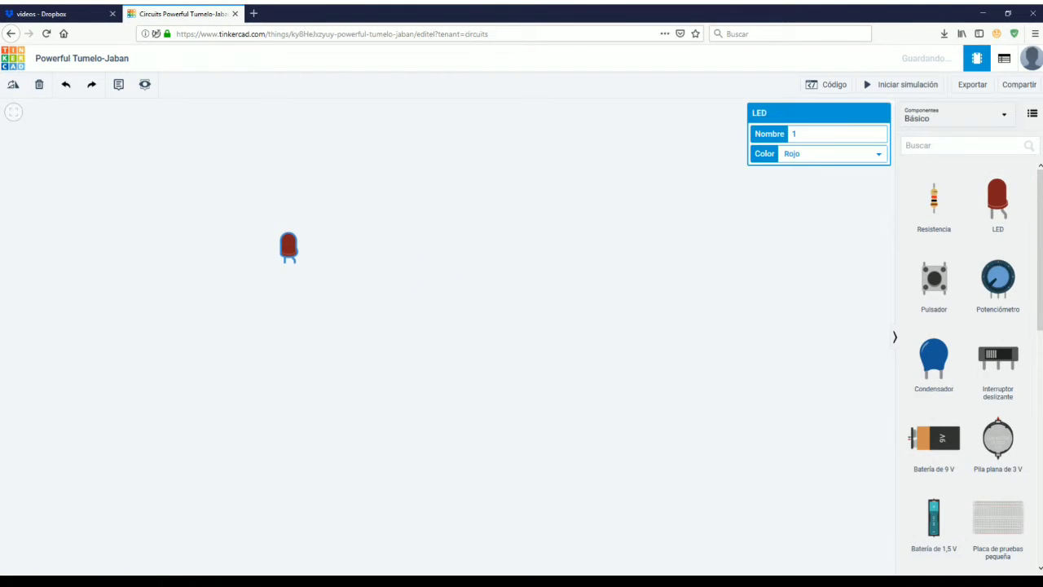
drag(998, 207, 290, 300)
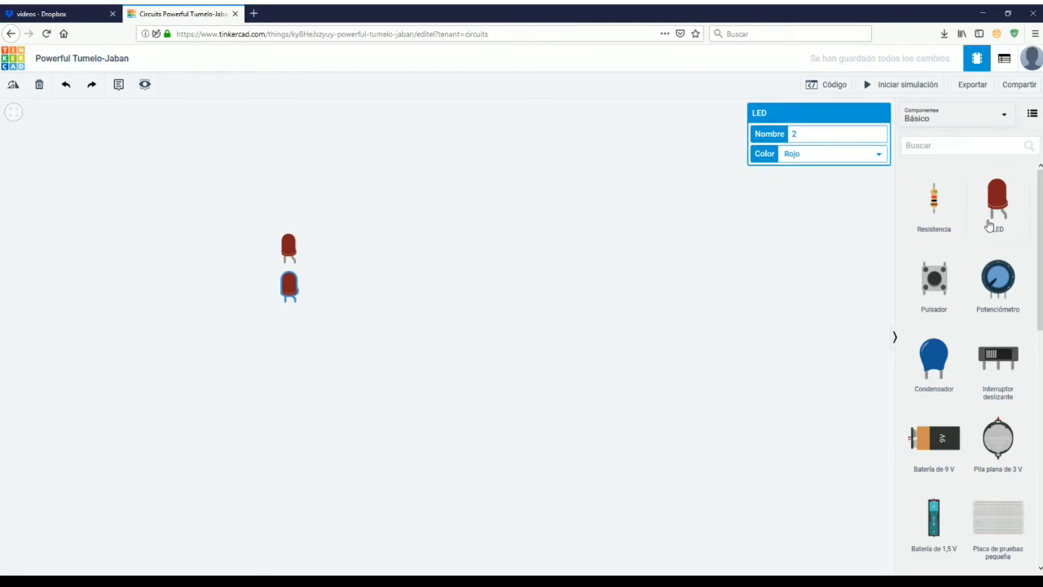
drag(994, 226, 291, 341)
drag(570, 463, 543, 394)
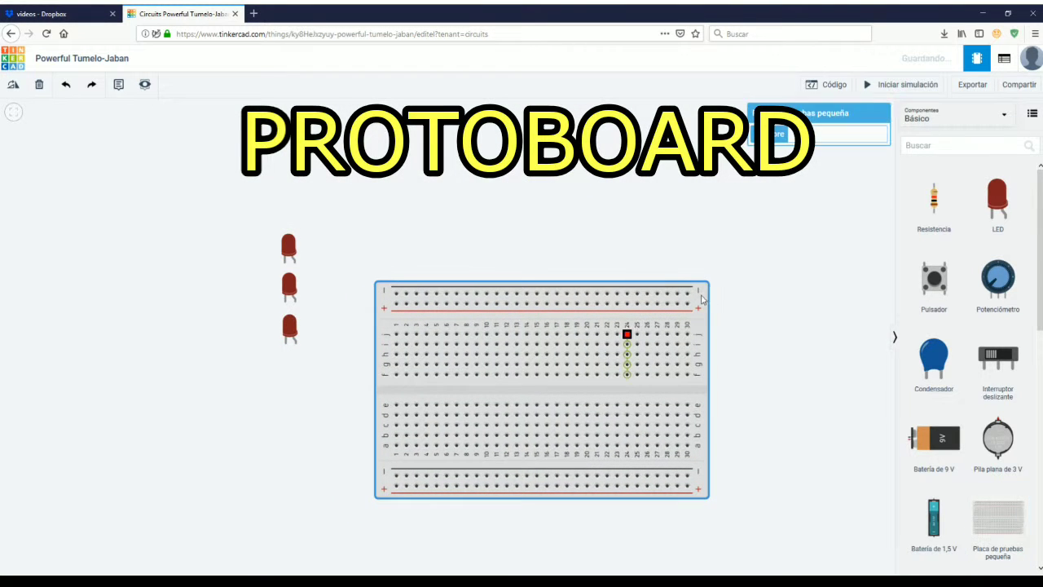
Step: Move the three LEDs farther away from the breadboard, keeping them evenly stacked in a vertical column
scroll(712, 272, down, 2)
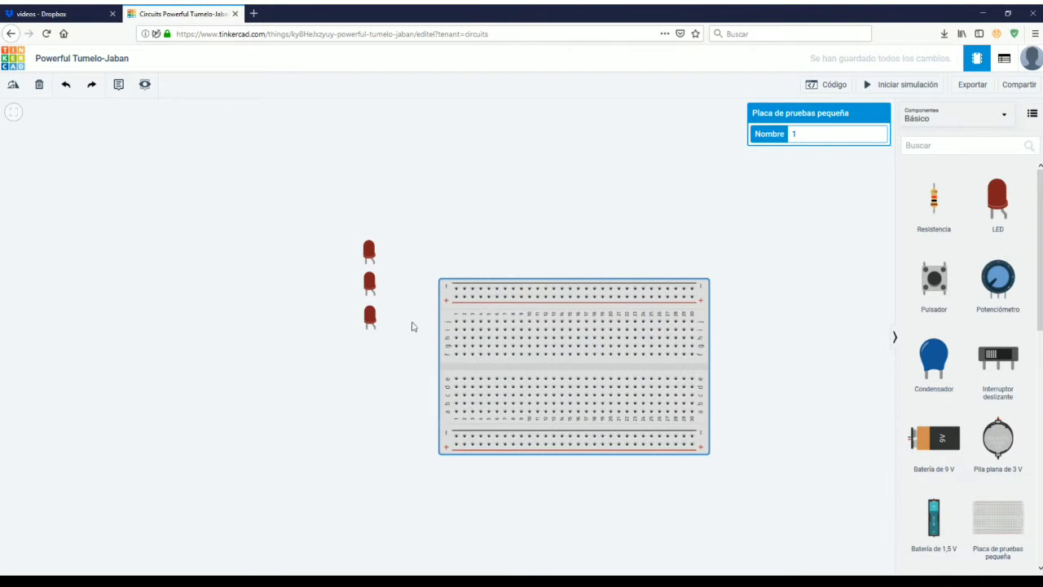
drag(371, 317, 292, 318)
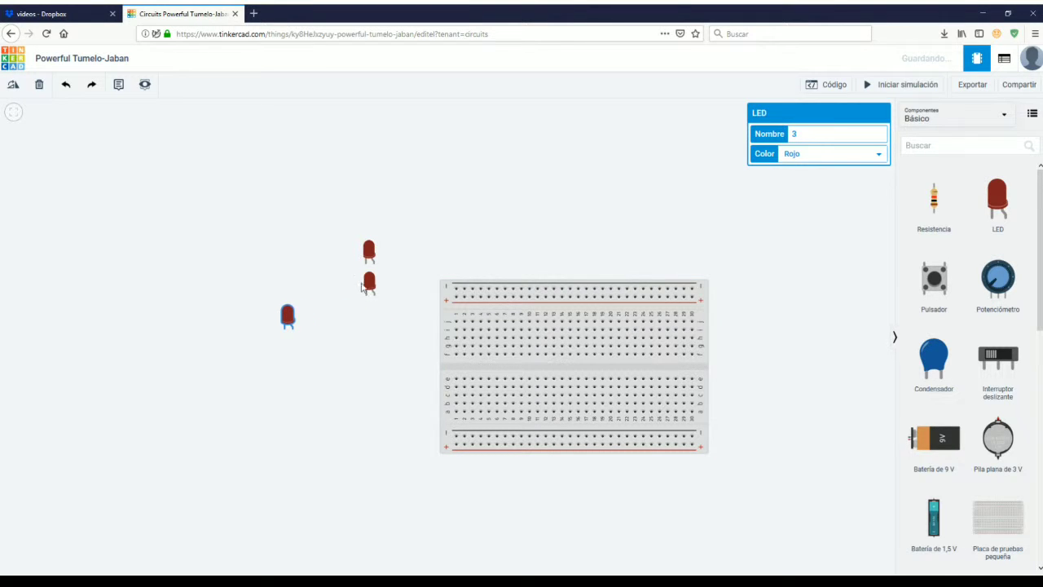
drag(370, 283, 288, 249)
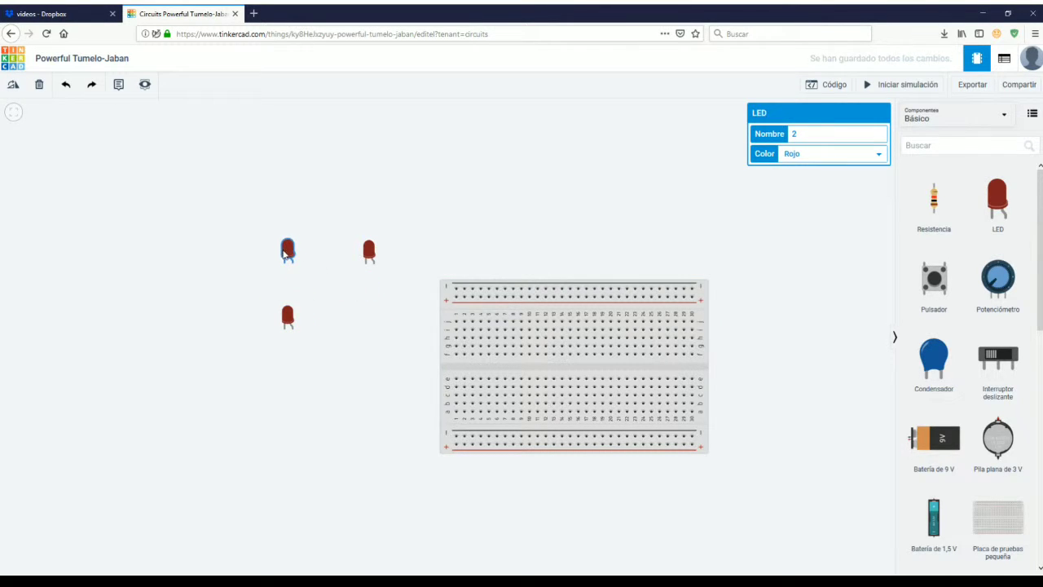
drag(370, 255, 290, 223)
drag(291, 316, 290, 282)
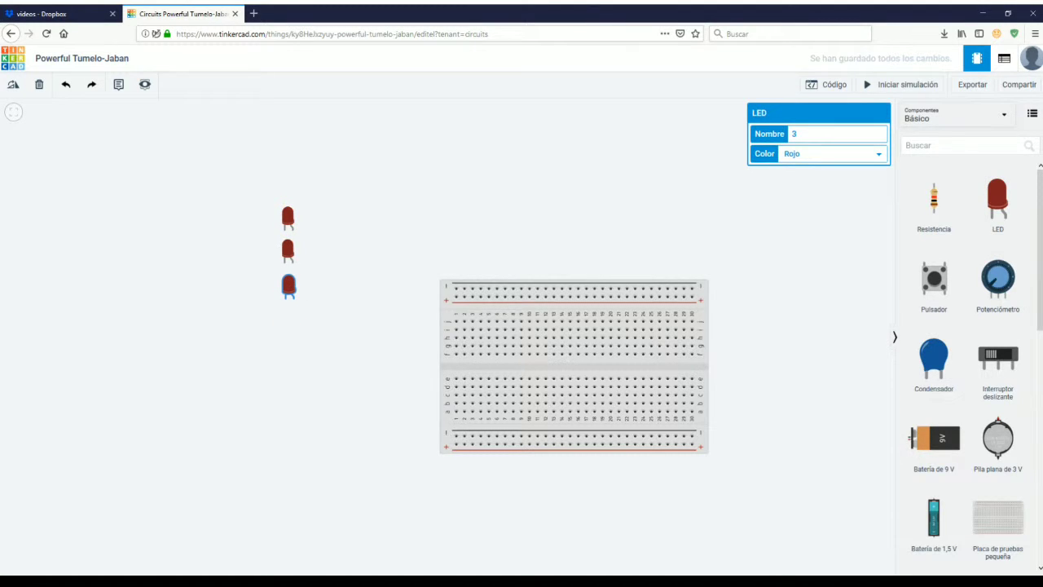
Step: Add an Arduino Uno R3 above the breadboard and space the two boards apart vertically
scroll(942, 403, down, 3)
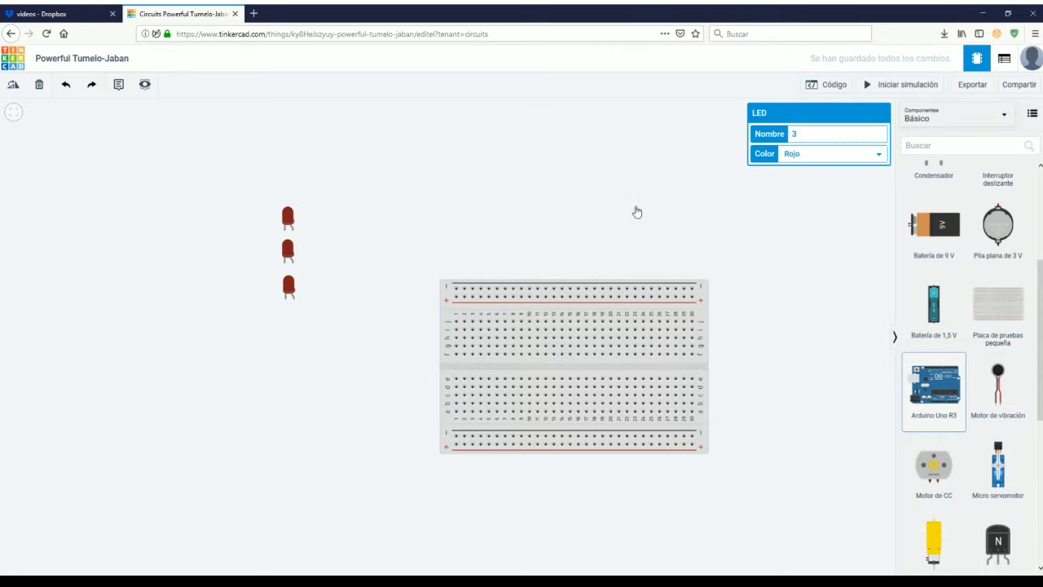
drag(934, 387, 588, 190)
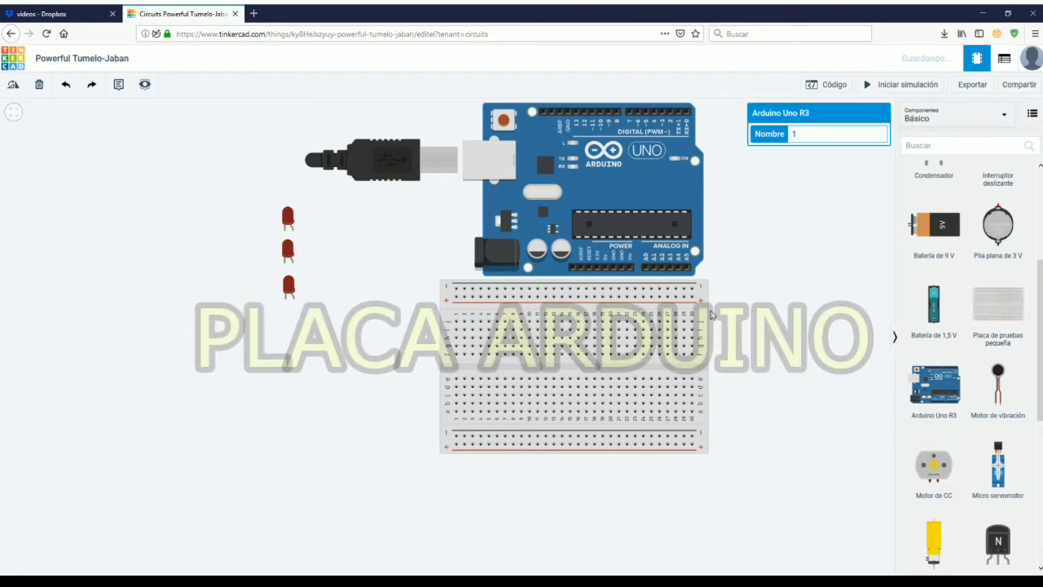
drag(700, 314, 701, 382)
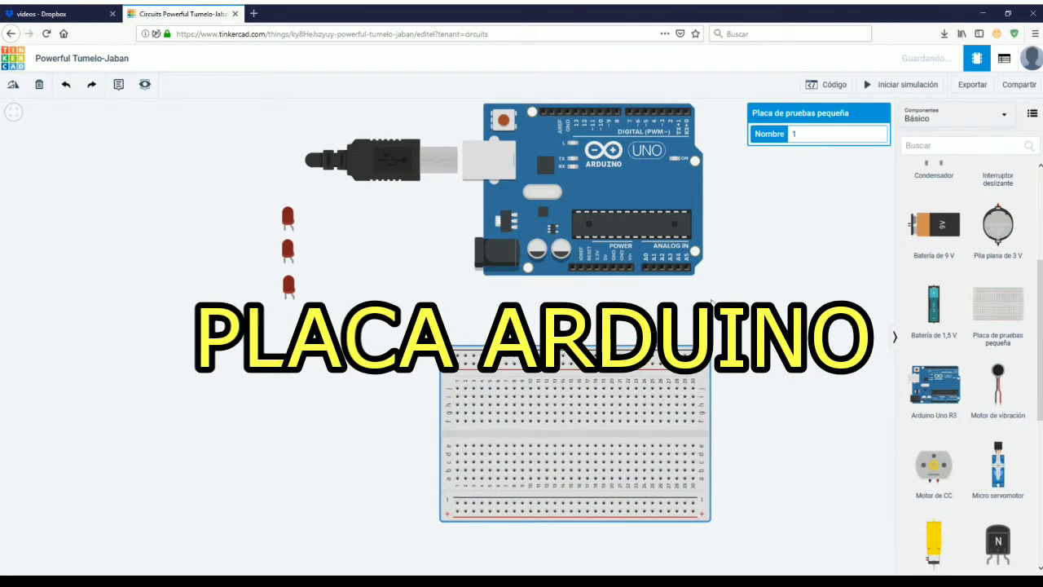
drag(683, 187, 676, 203)
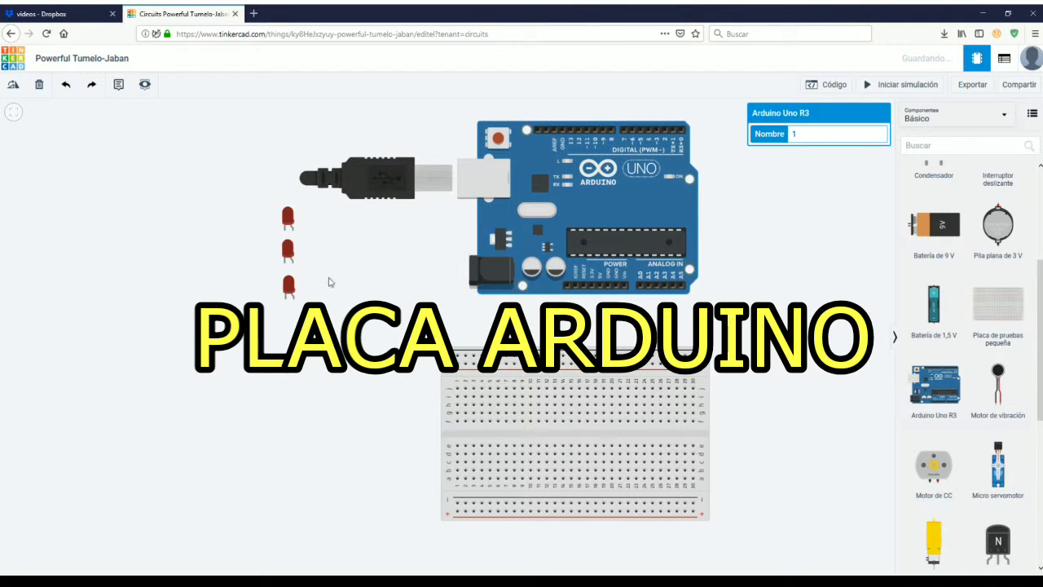
Step: Set the uppermost LED's color to Verde and the middle LED's color to Amarillo
click(288, 216)
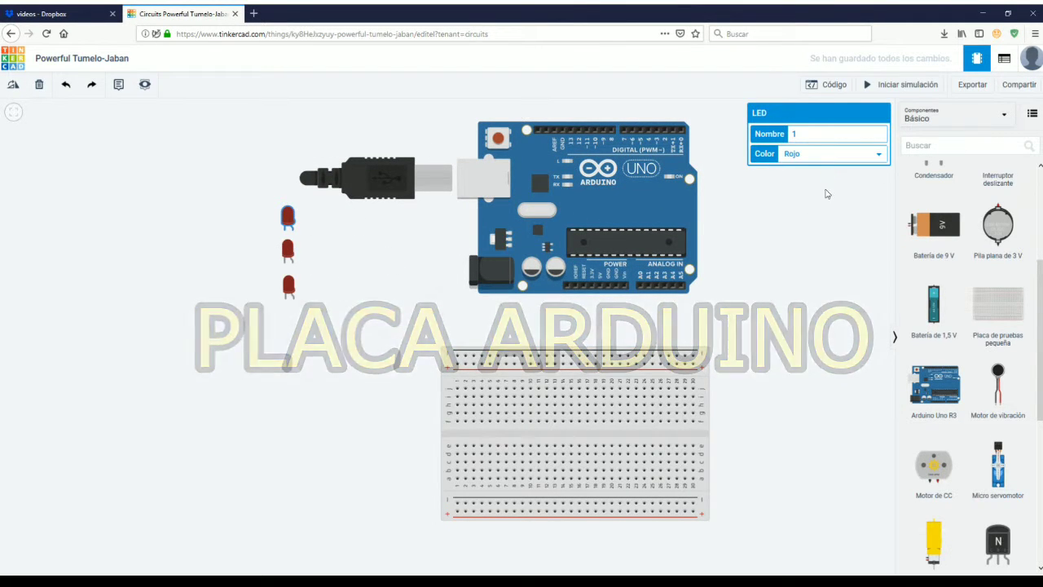
click(795, 172)
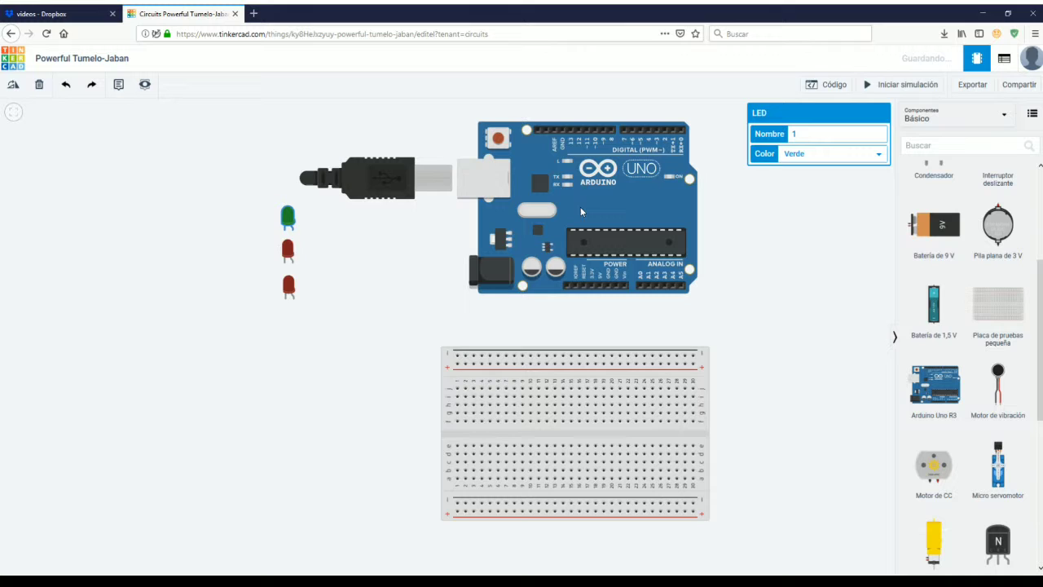
click(289, 252)
click(829, 190)
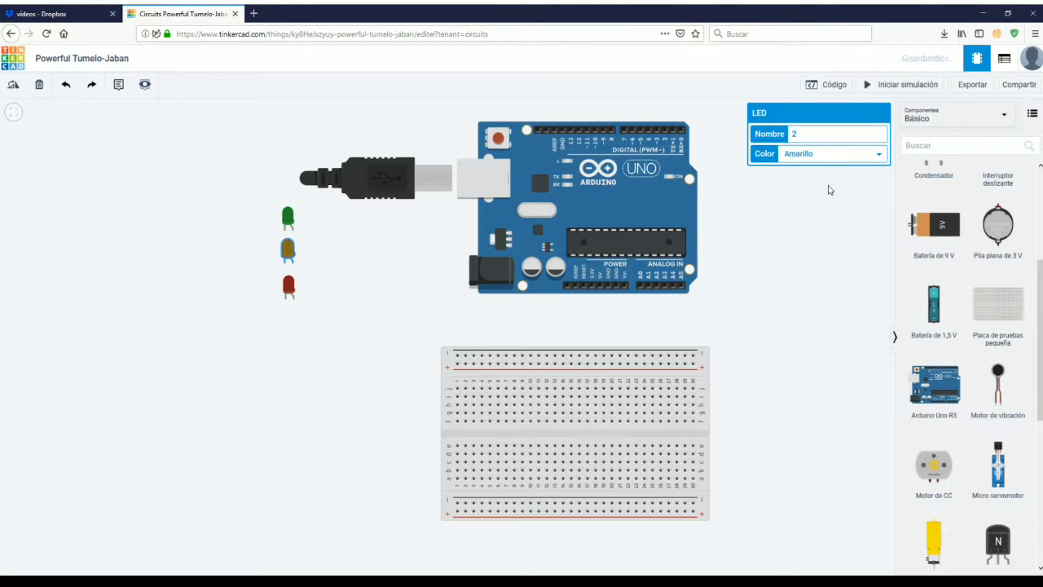
Step: Wire the Arduino's GND power pin to the breadboard's upper negative rail and color the wire negro
click(617, 291)
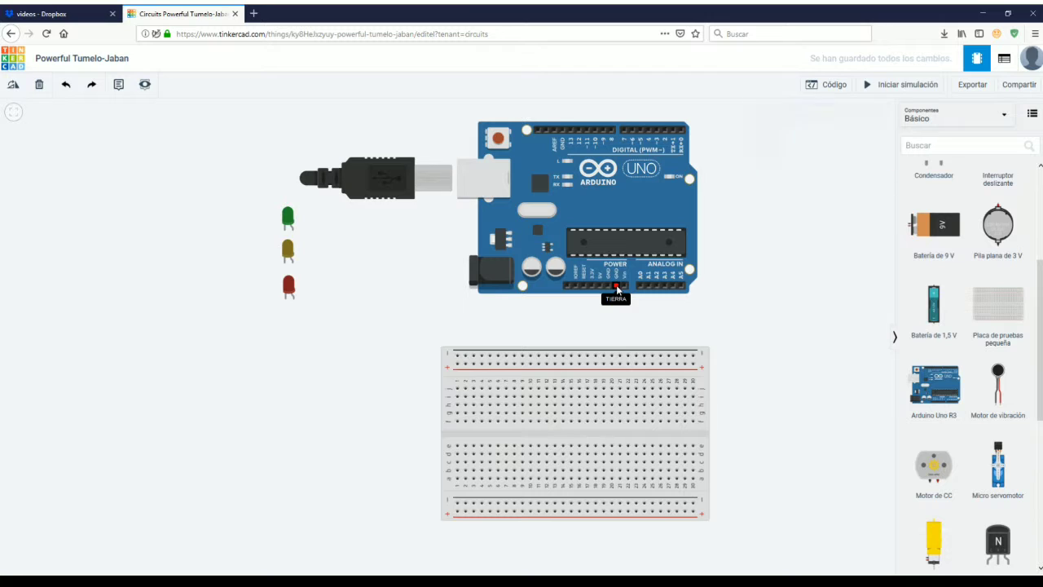
click(619, 356)
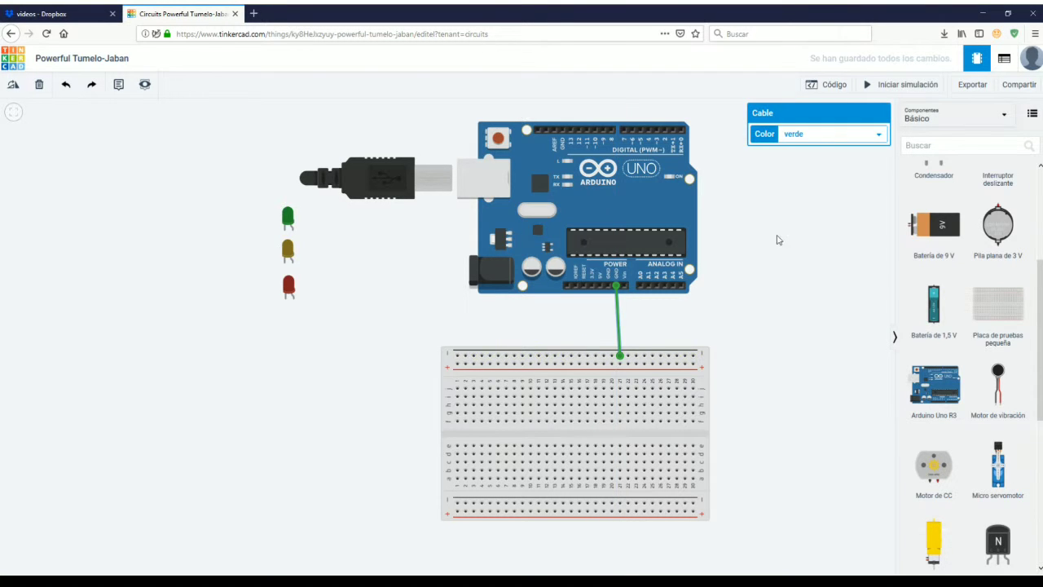
click(806, 153)
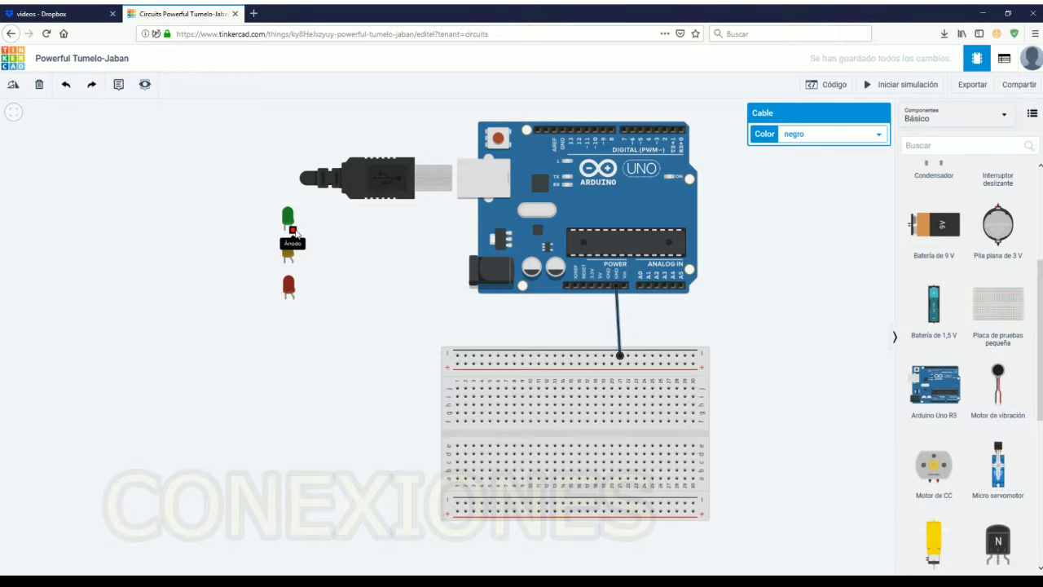
Step: Route a green wire from Arduino pin 13 around the board's right side to breadboard column 26
click(571, 131)
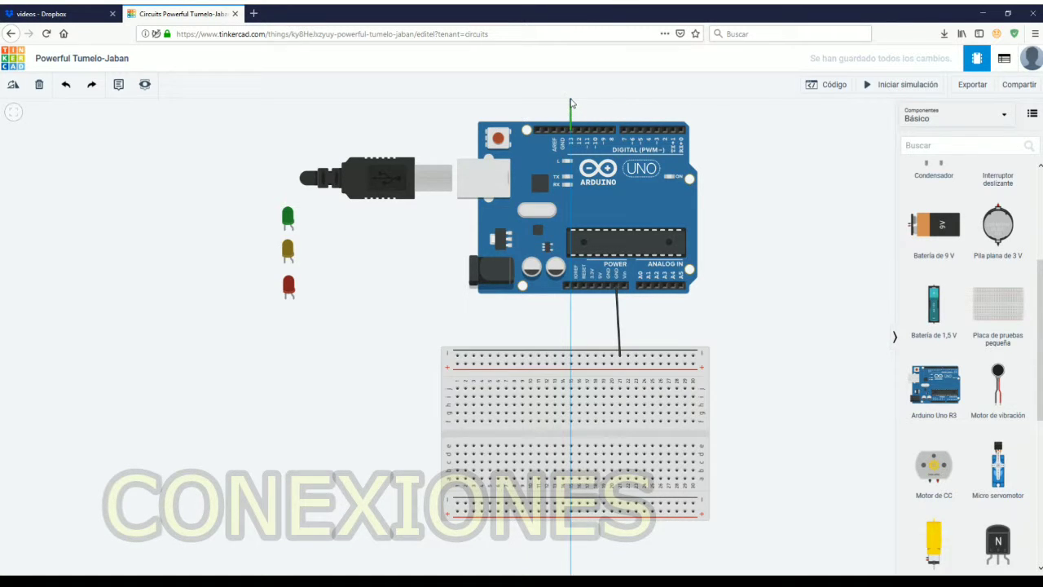
click(570, 99)
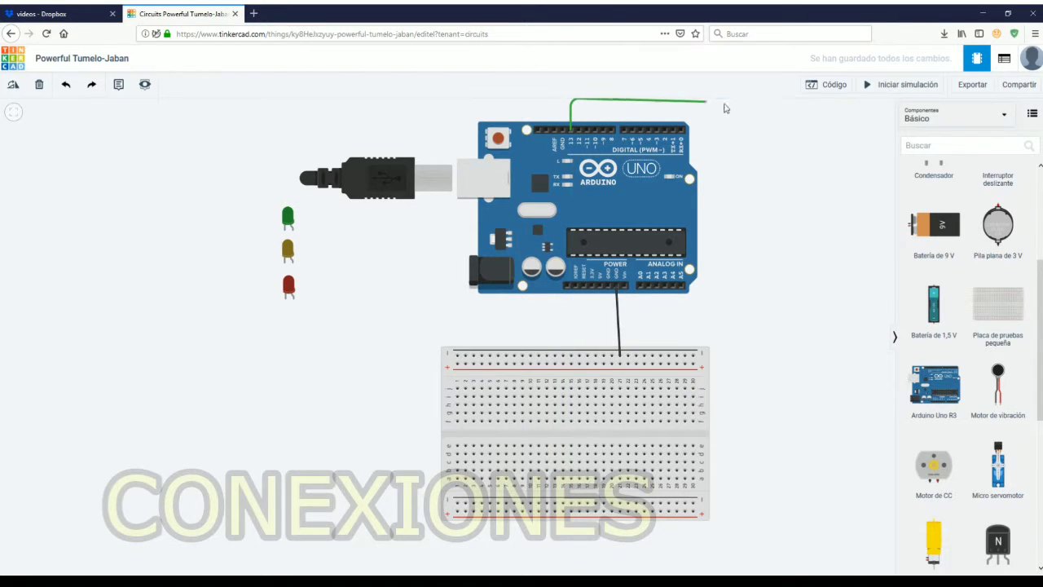
click(807, 102)
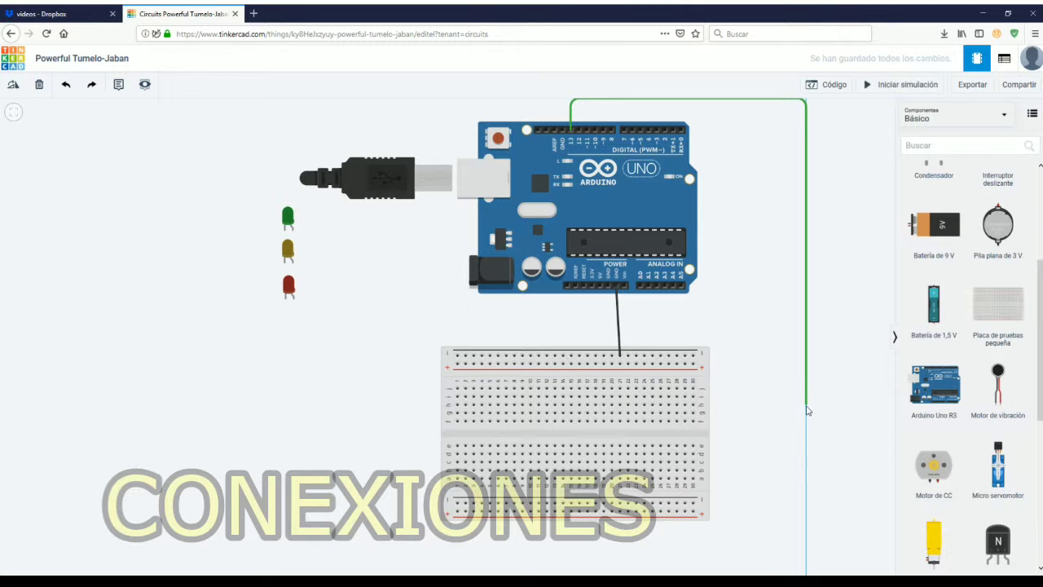
click(806, 412)
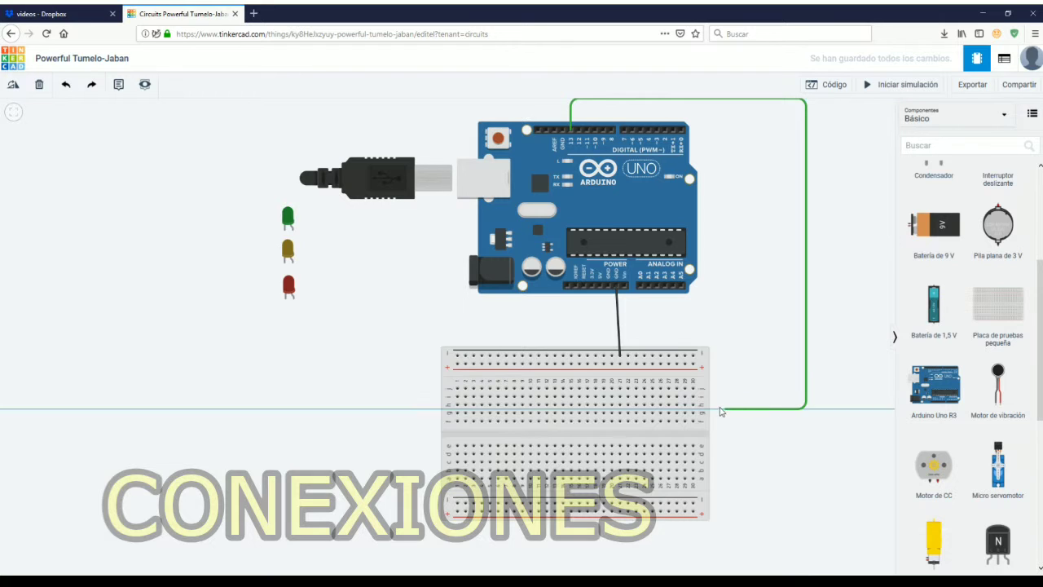
click(660, 407)
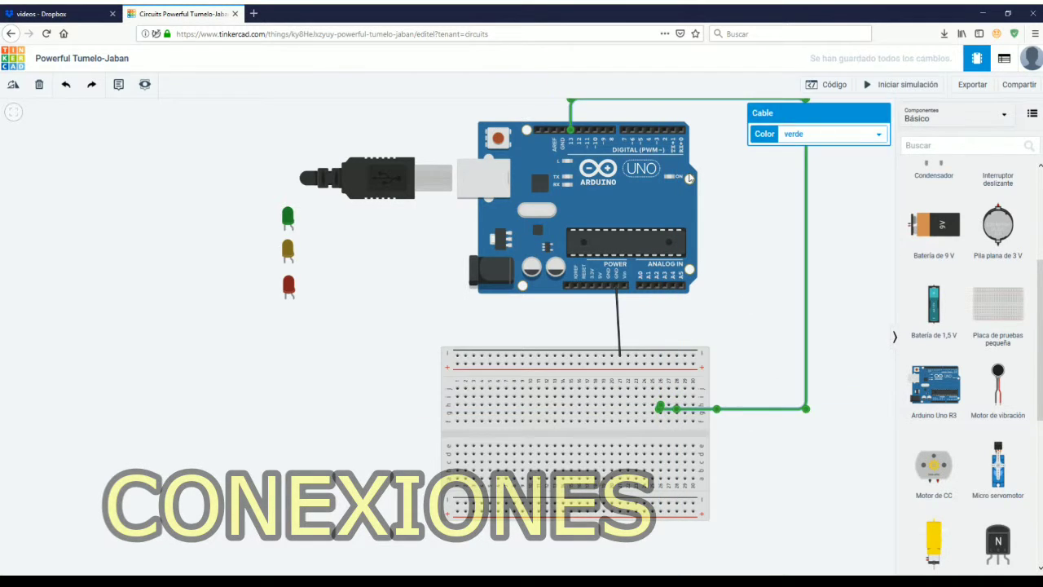
Step: Route a wire from Arduino pin 12 inside the green one to breadboard column 27 and color it amarillo
click(579, 117)
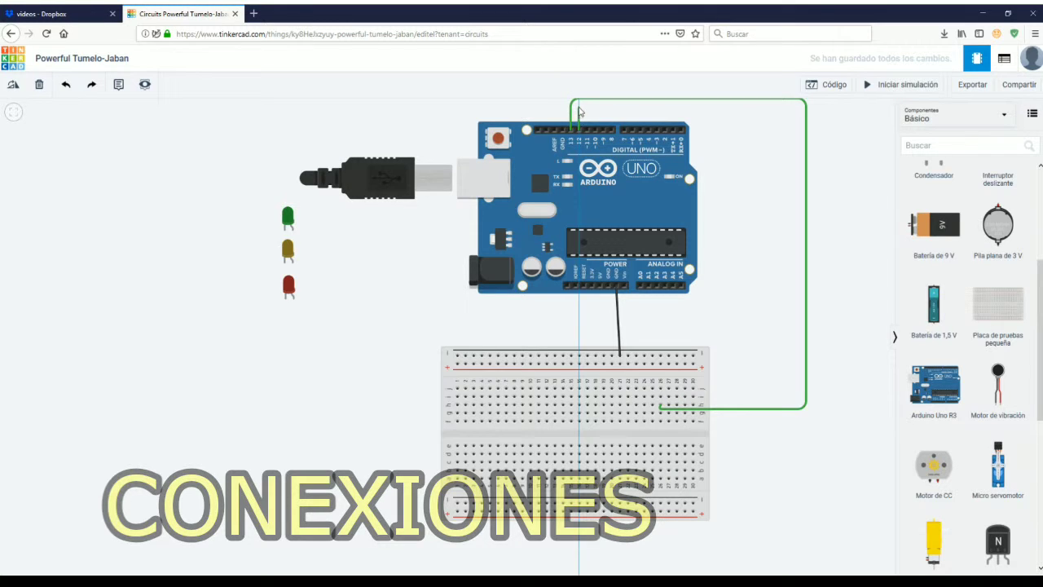
click(579, 106)
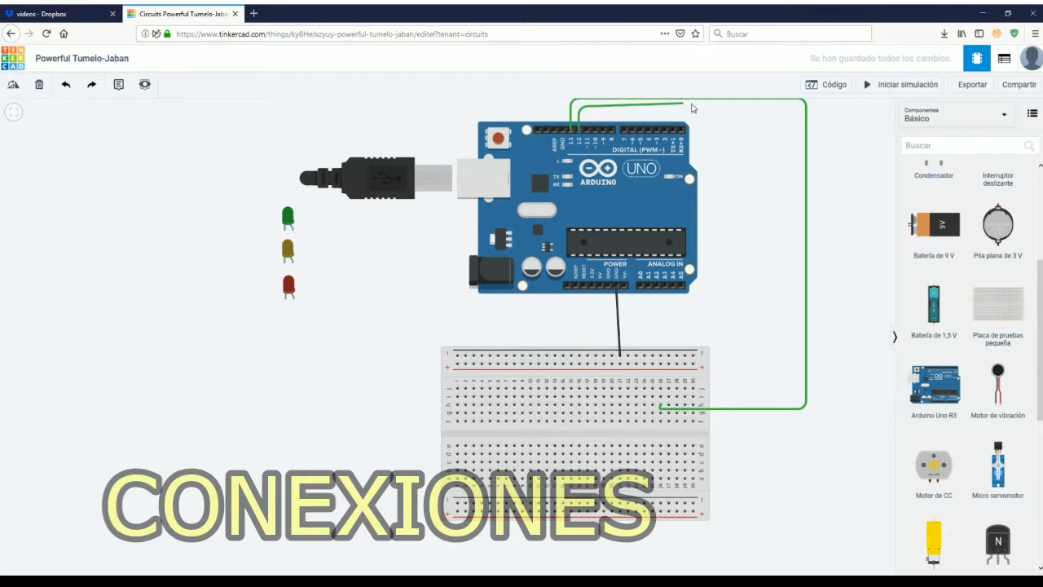
click(790, 109)
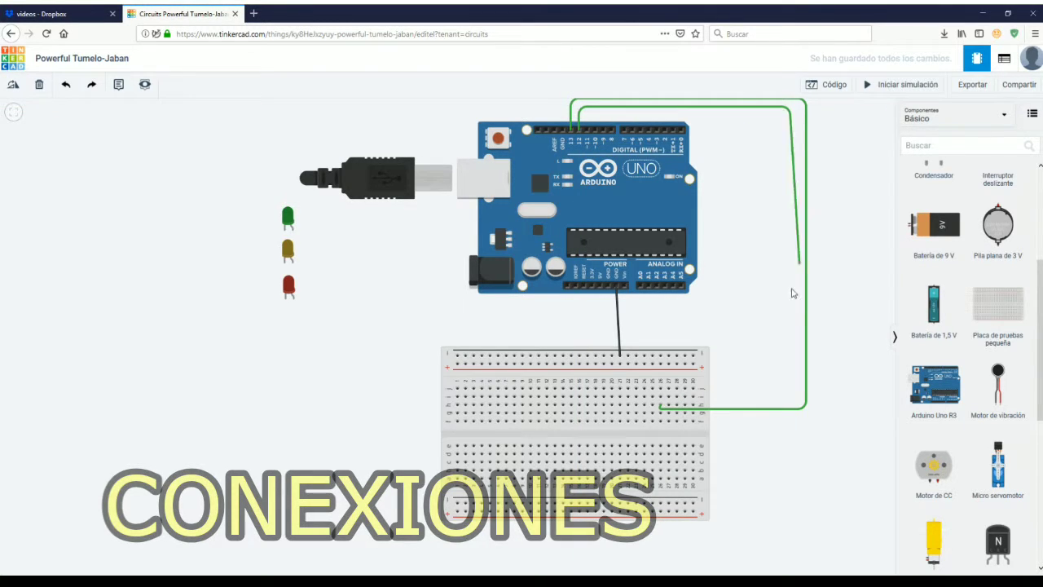
click(789, 398)
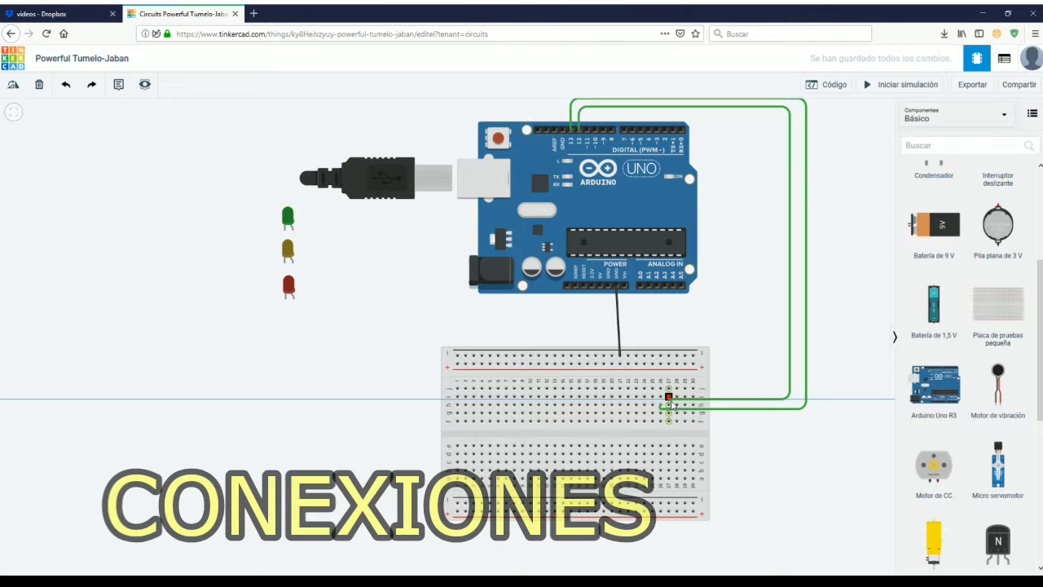
click(669, 404)
drag(755, 405, 788, 408)
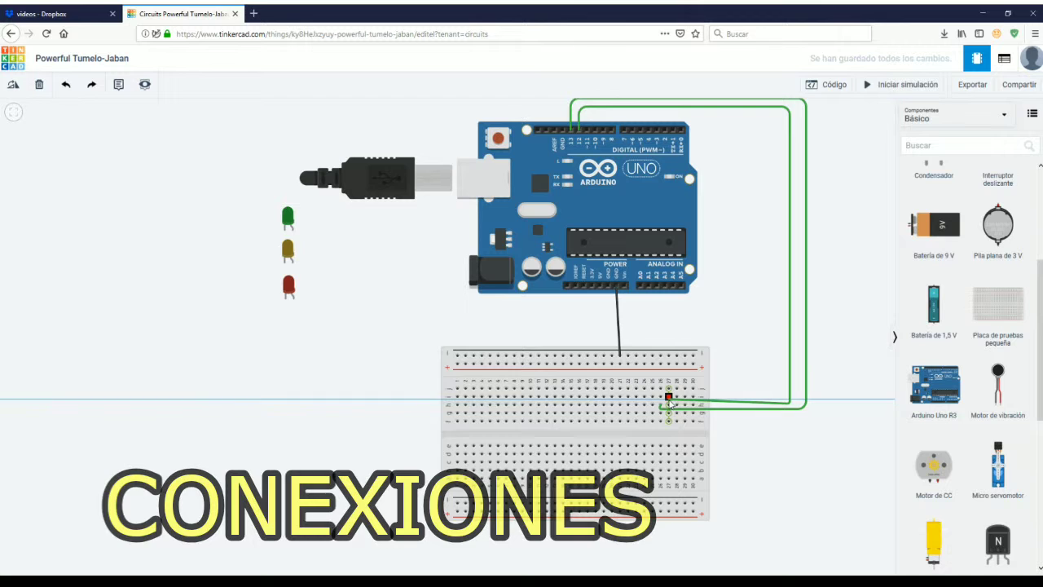
click(669, 399)
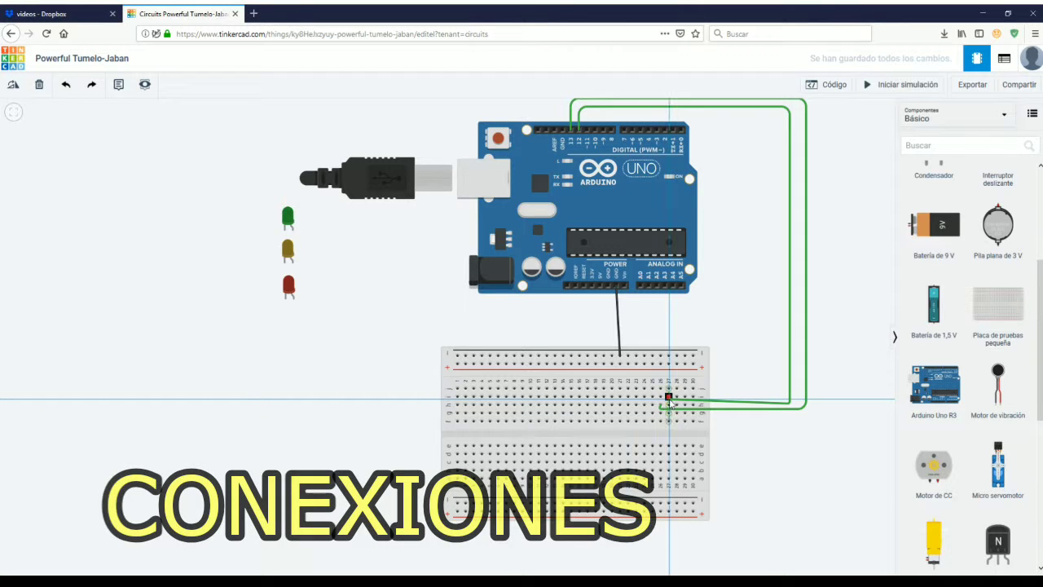
click(669, 404)
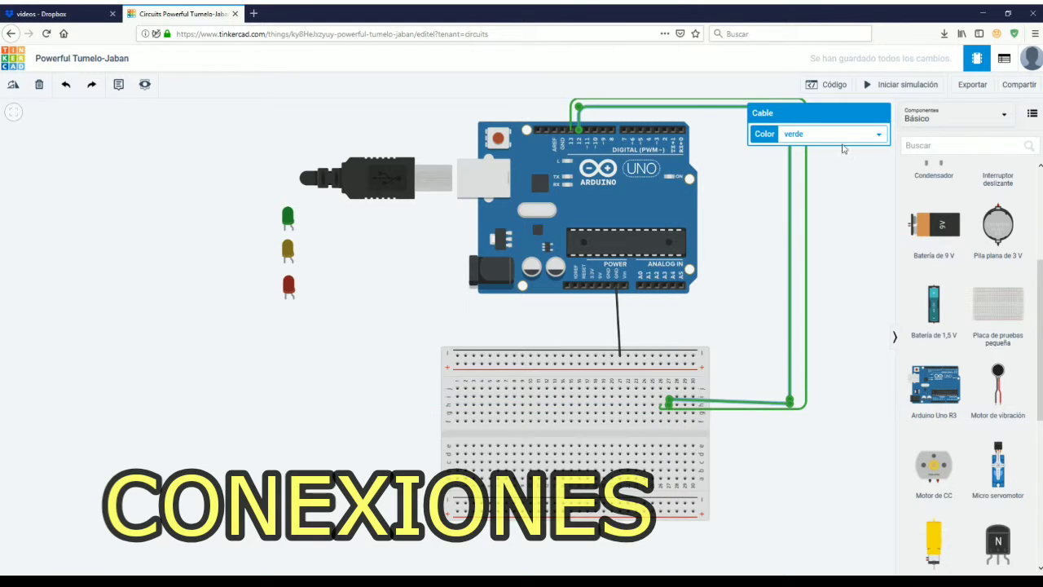
click(796, 186)
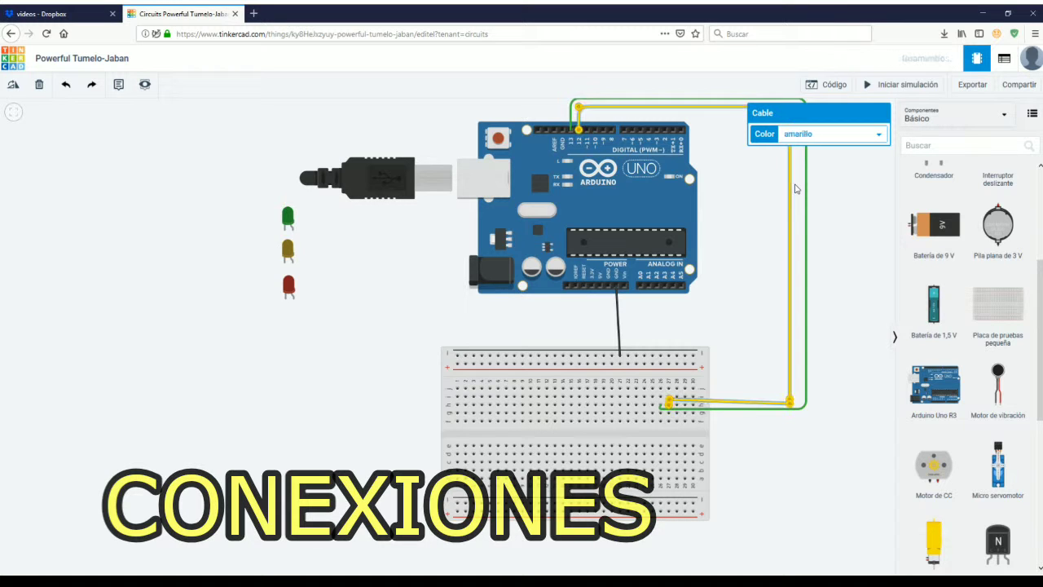
click(739, 310)
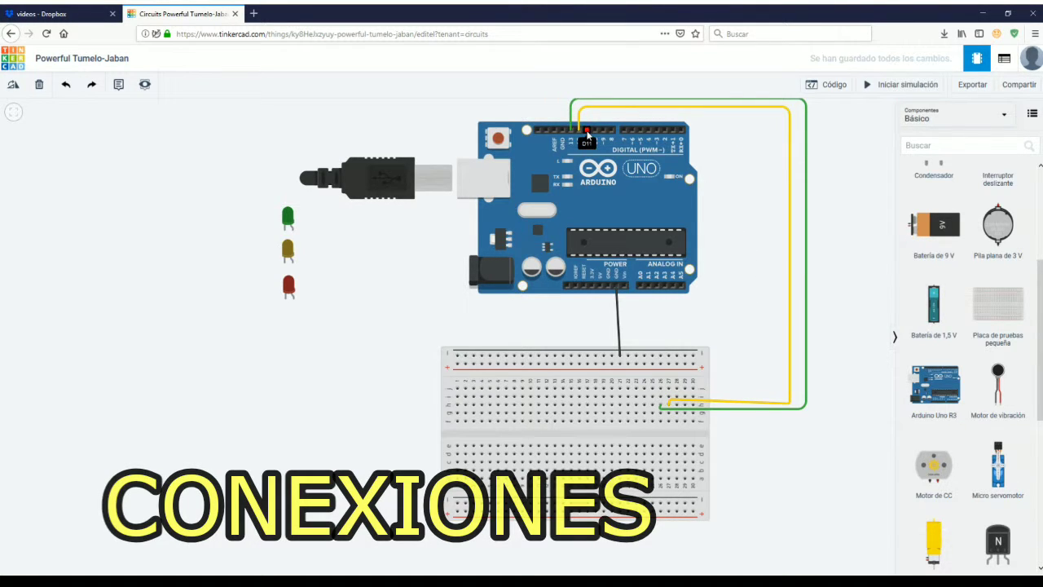
Step: Reshape the green pin 13 wire and the yellow pin 12 wire so they enter columns 26 and 27 squarely from below
click(803, 408)
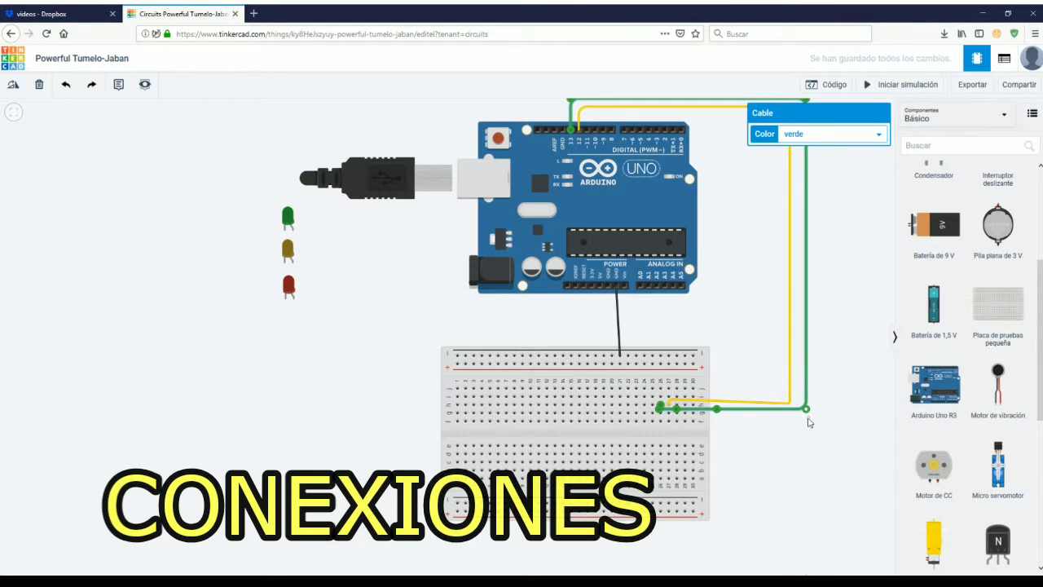
drag(804, 409, 805, 427)
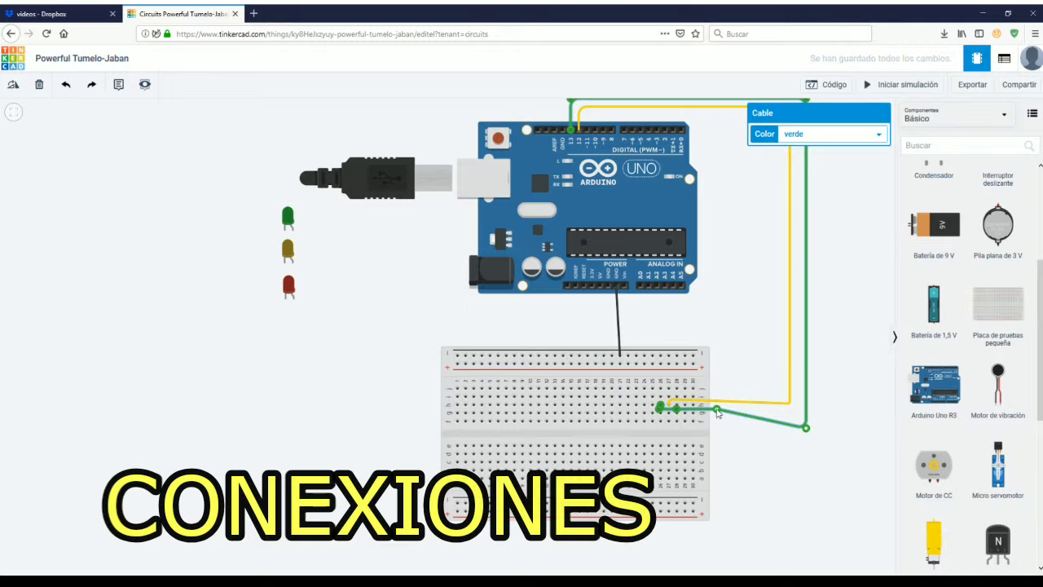
drag(717, 412, 664, 429)
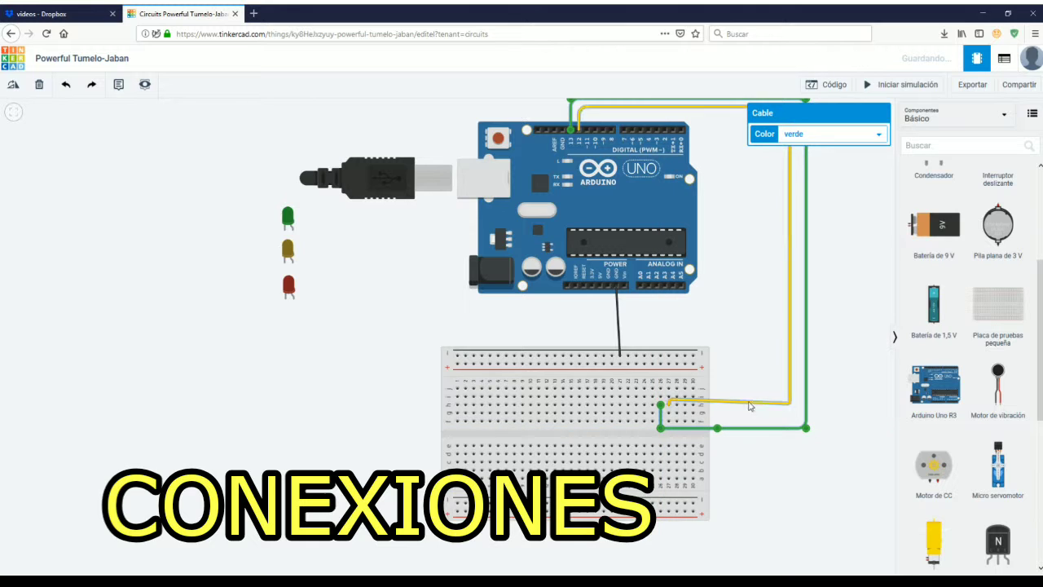
click(787, 405)
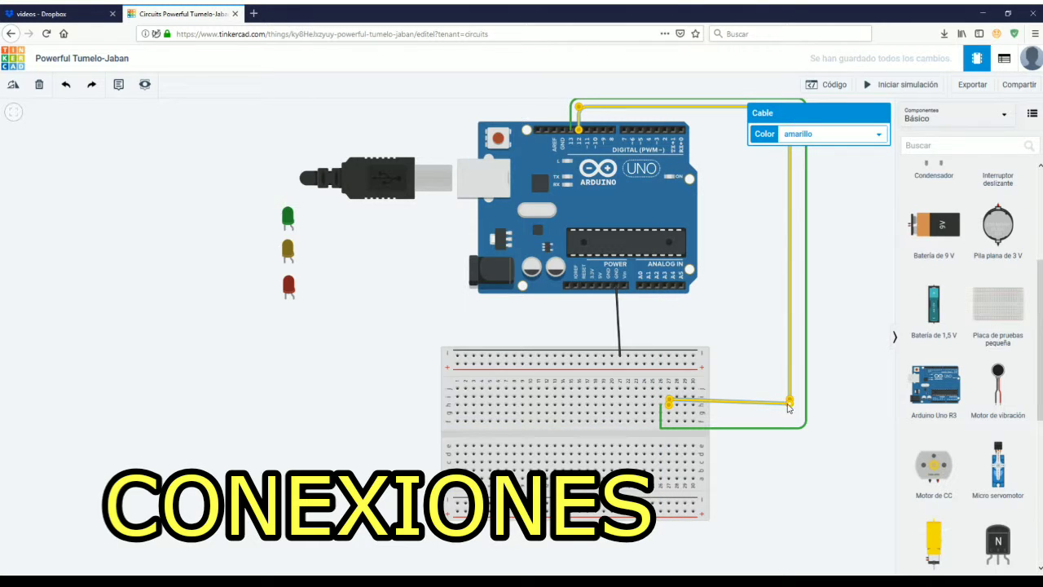
drag(787, 404, 789, 424)
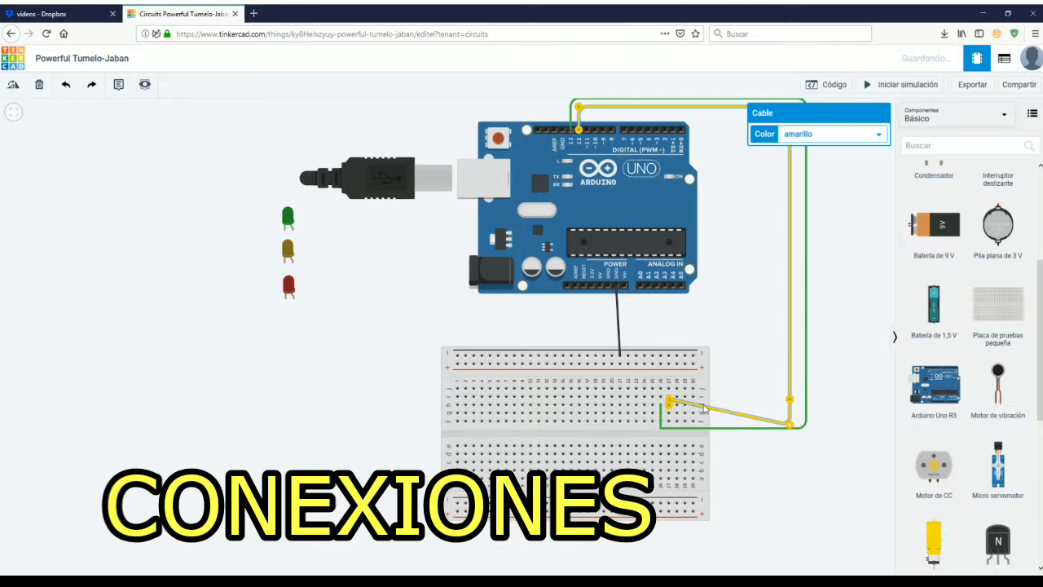
drag(669, 406, 690, 412)
click(736, 339)
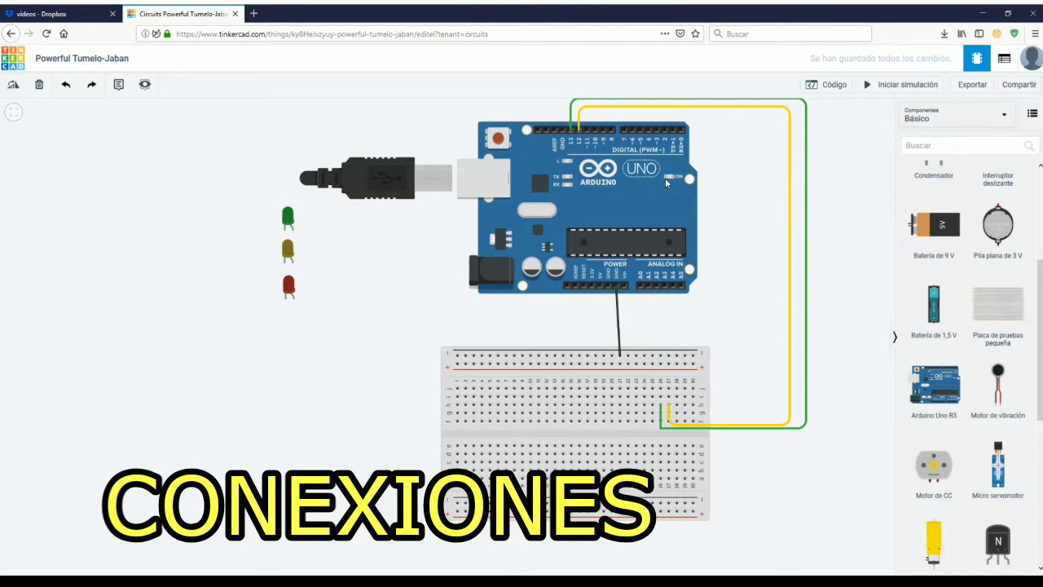
Step: Route a wire from Arduino pin 11 inside the yellow one to breadboard column 28 and color it rojo
drag(586, 132, 588, 120)
click(587, 113)
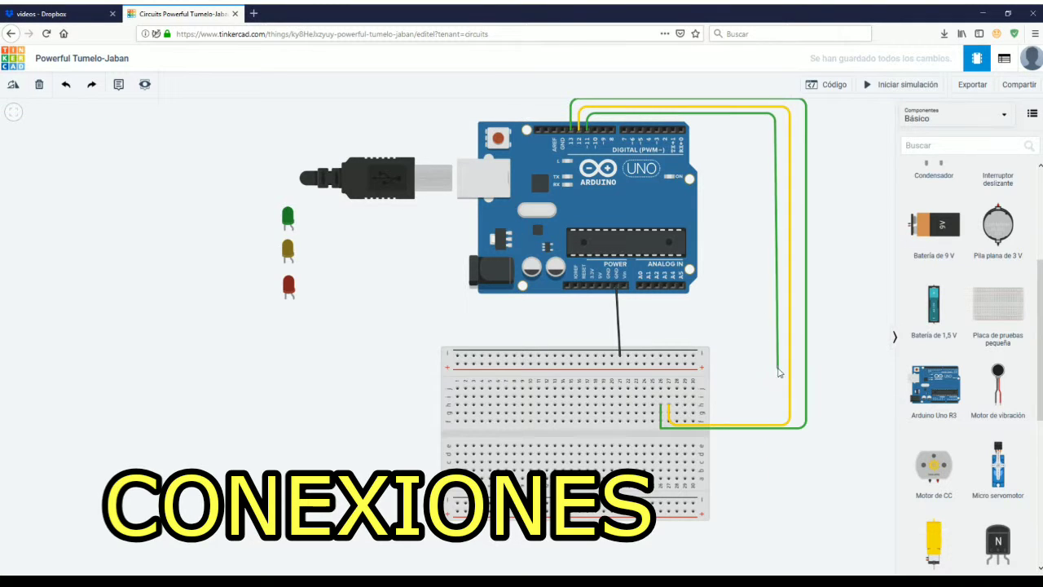
click(775, 418)
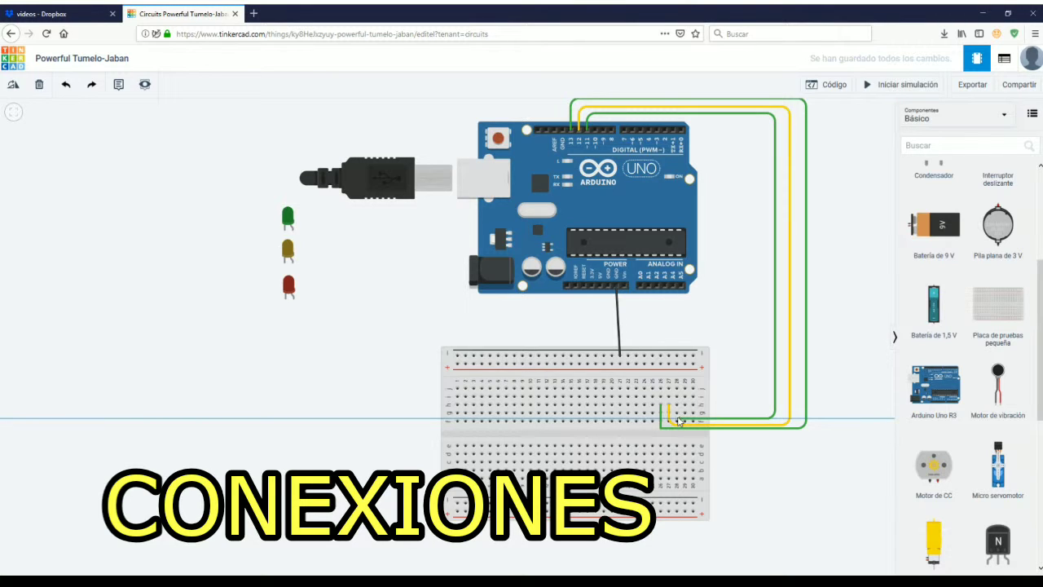
click(677, 419)
click(677, 406)
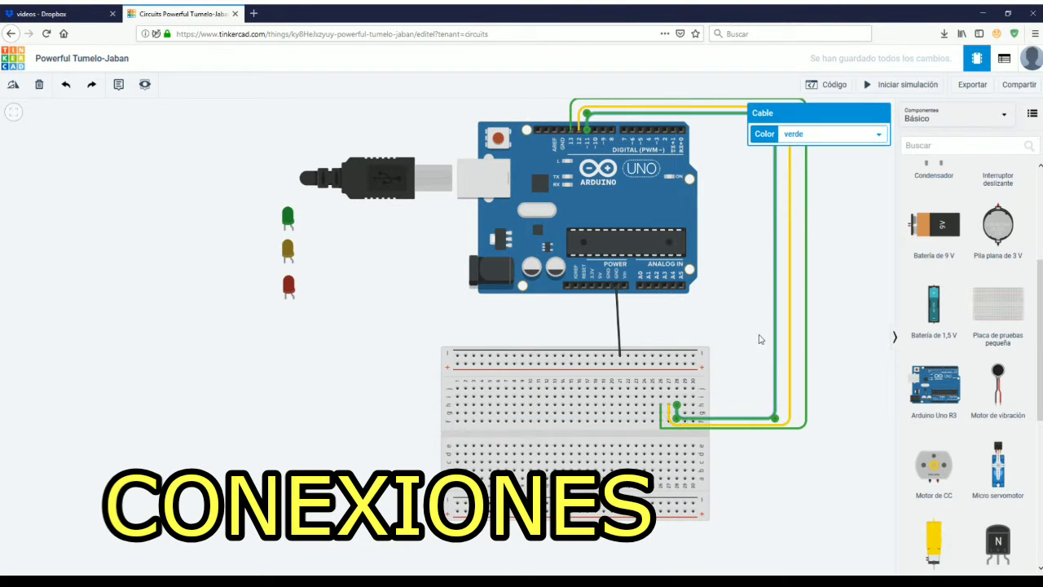
click(832, 165)
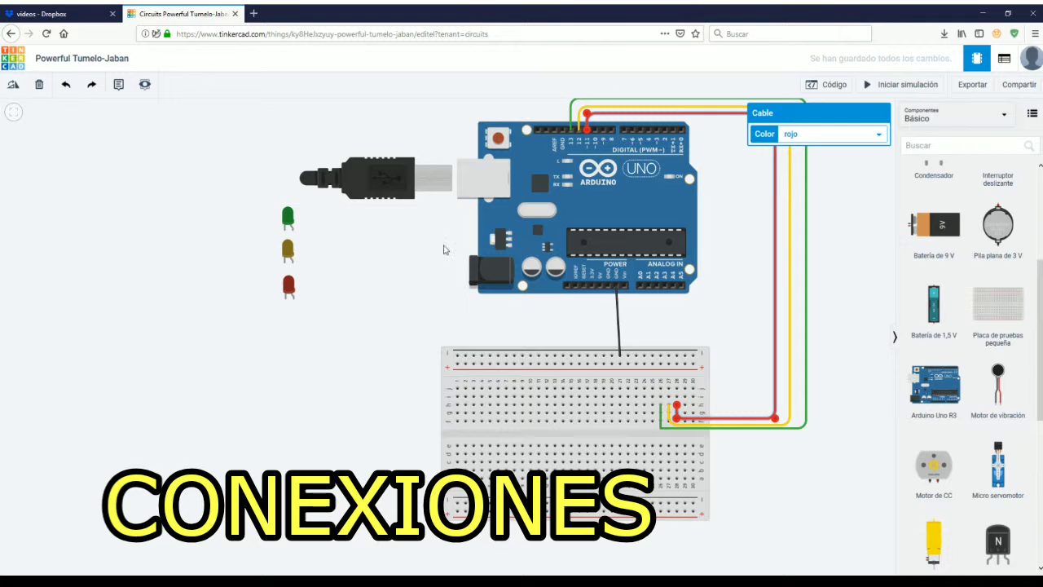
Step: Wire the red LED's anode to breadboard column 28 and straighten the green pin 13 wire into the top hole of column 26
click(294, 300)
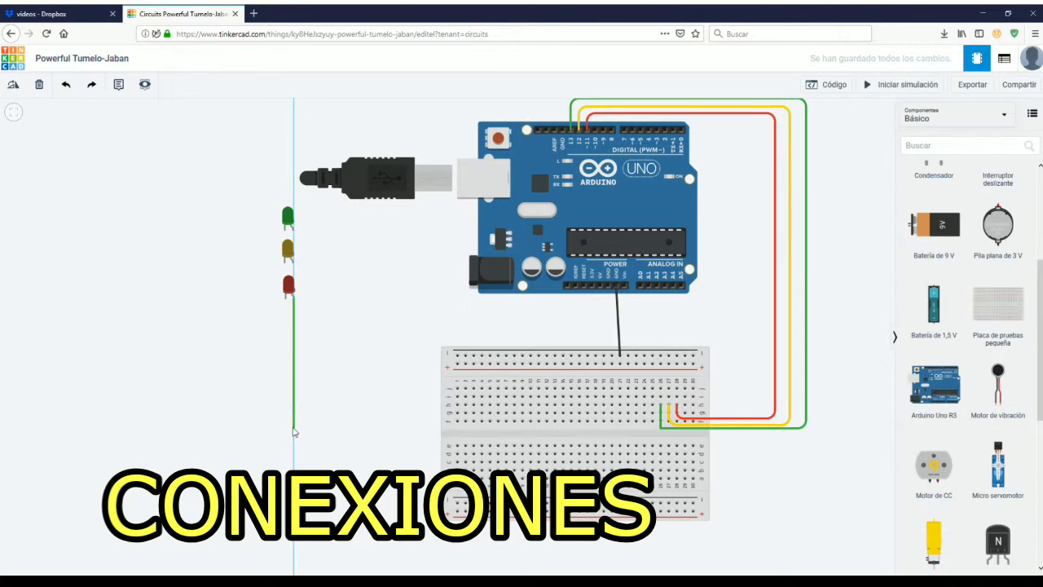
click(294, 437)
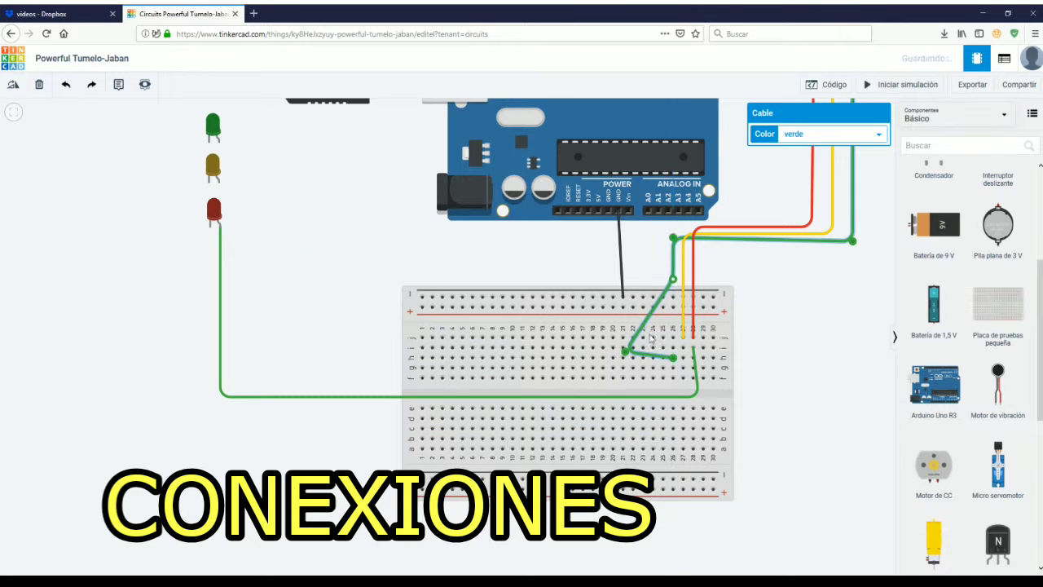
drag(624, 350, 676, 320)
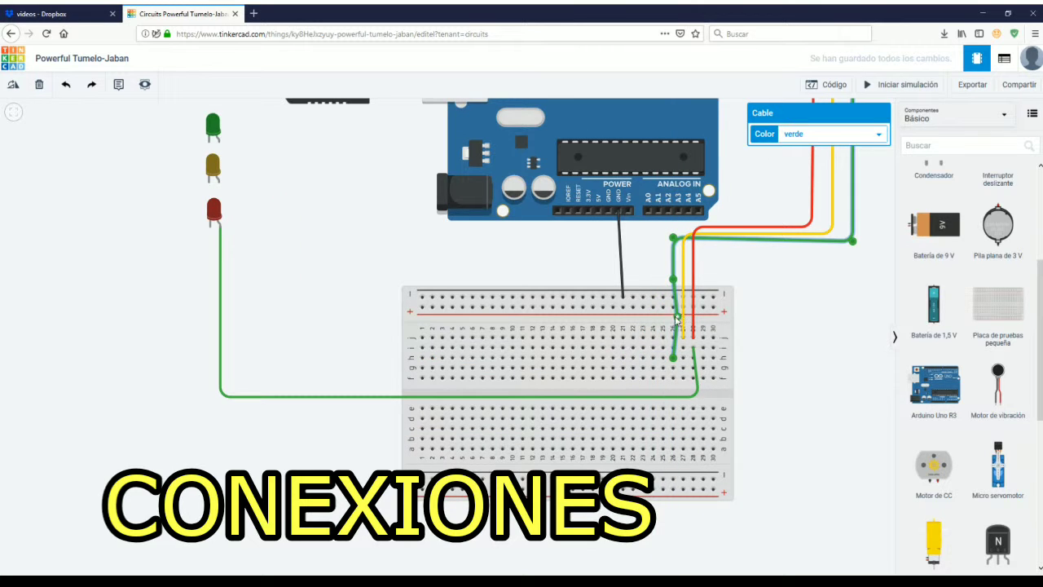
drag(673, 358, 673, 338)
Step: Square the bend of the red LED's anode wire under column 28 and color the wire rojo
click(695, 392)
drag(697, 396, 692, 397)
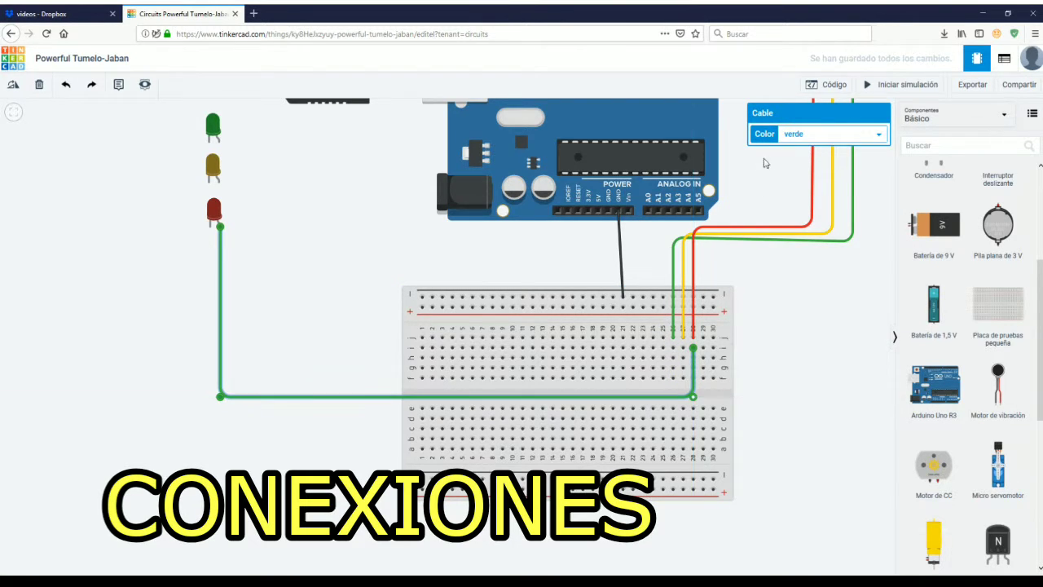
click(802, 167)
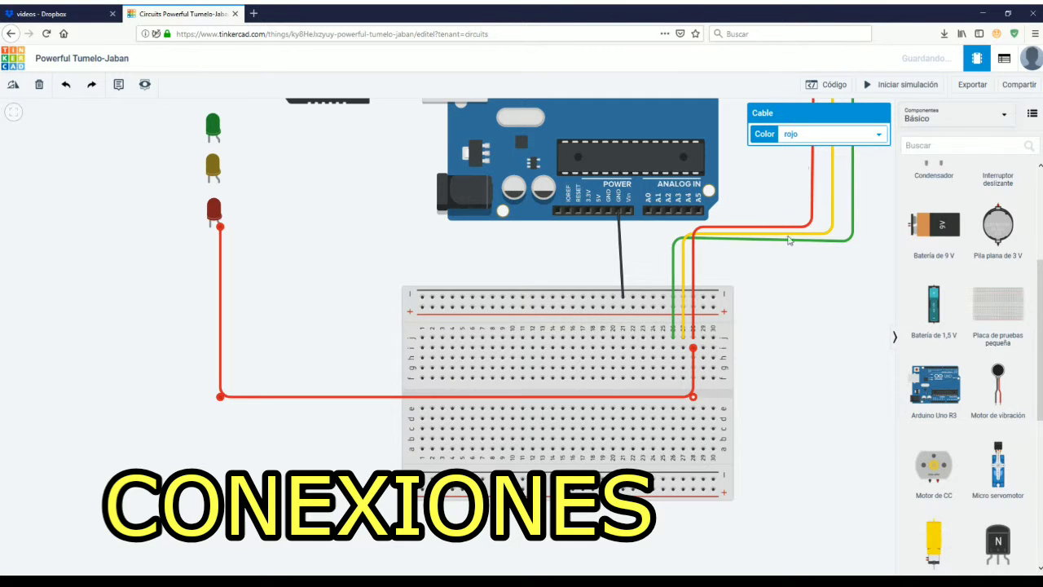
Step: Route a wire from the yellow LED's anode just inside the red one to breadboard column 27 and color it amarillo
scroll(752, 294, down, 2)
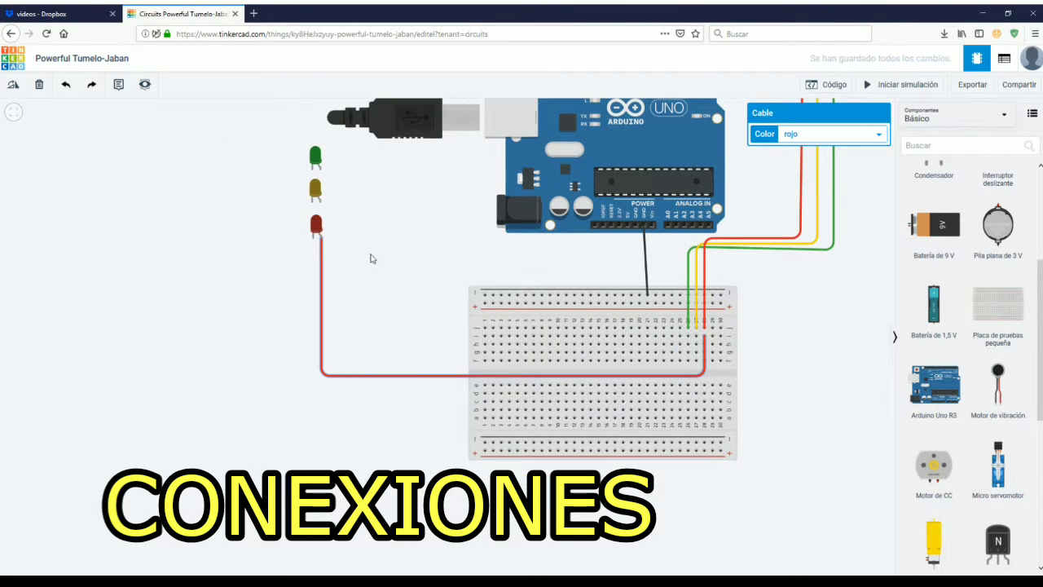
click(319, 202)
click(332, 206)
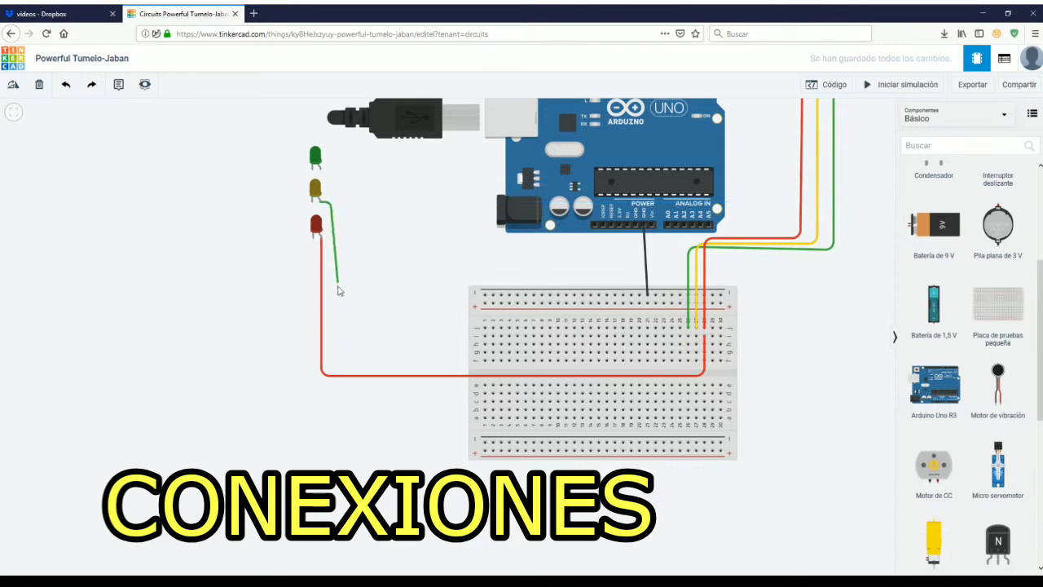
click(331, 367)
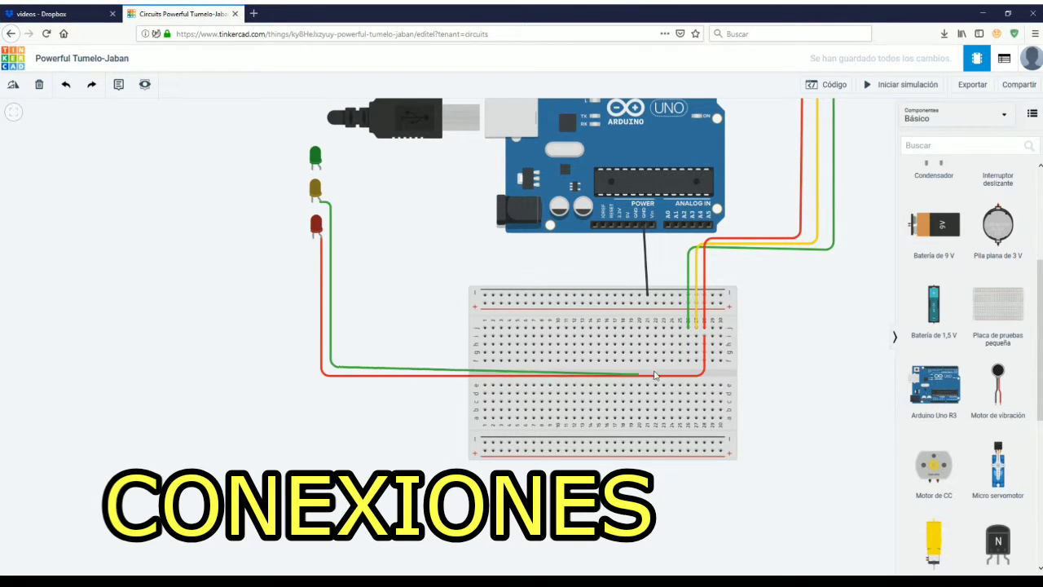
click(697, 367)
click(696, 336)
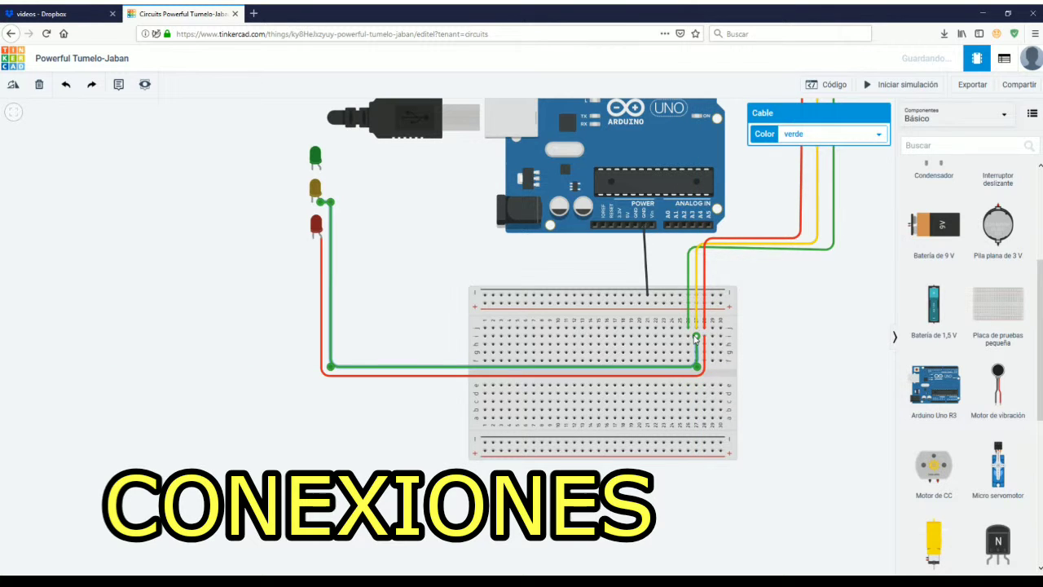
click(870, 132)
click(831, 186)
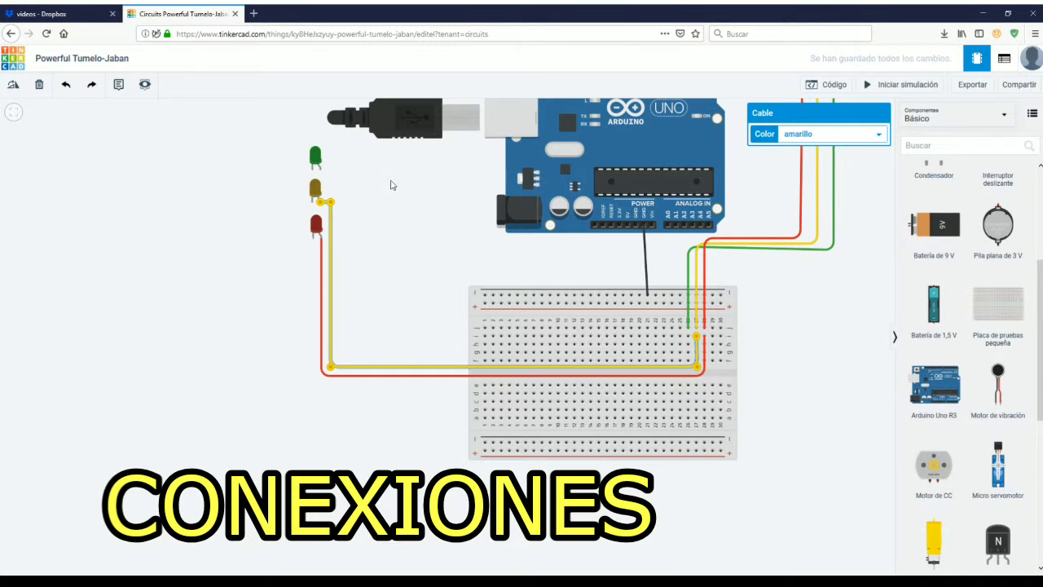
Step: Route a green wire from the green LED's anode, inside the yellow one, to the lowest hole of column 26's upper half
click(319, 168)
click(348, 170)
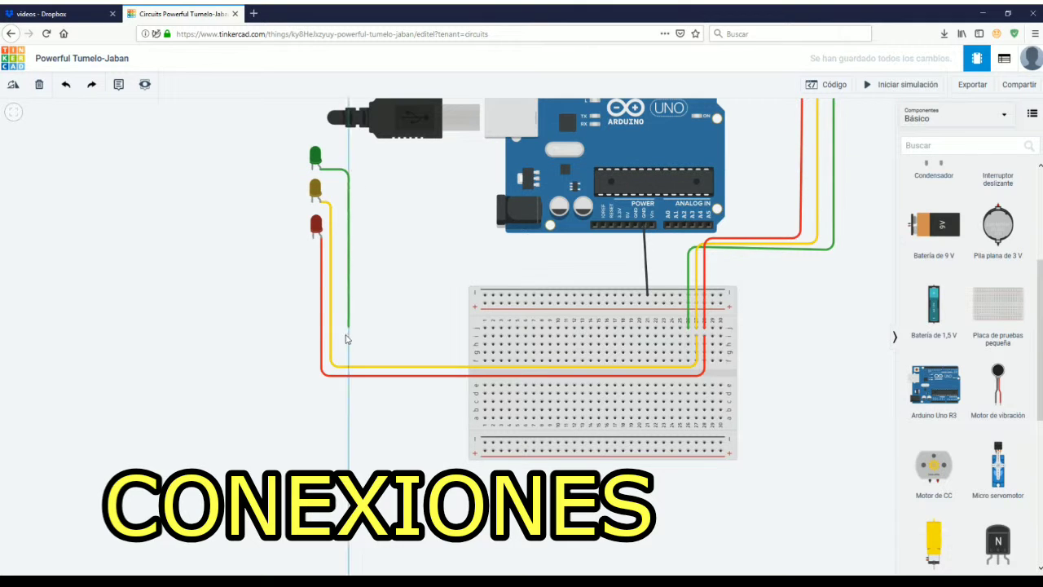
click(349, 359)
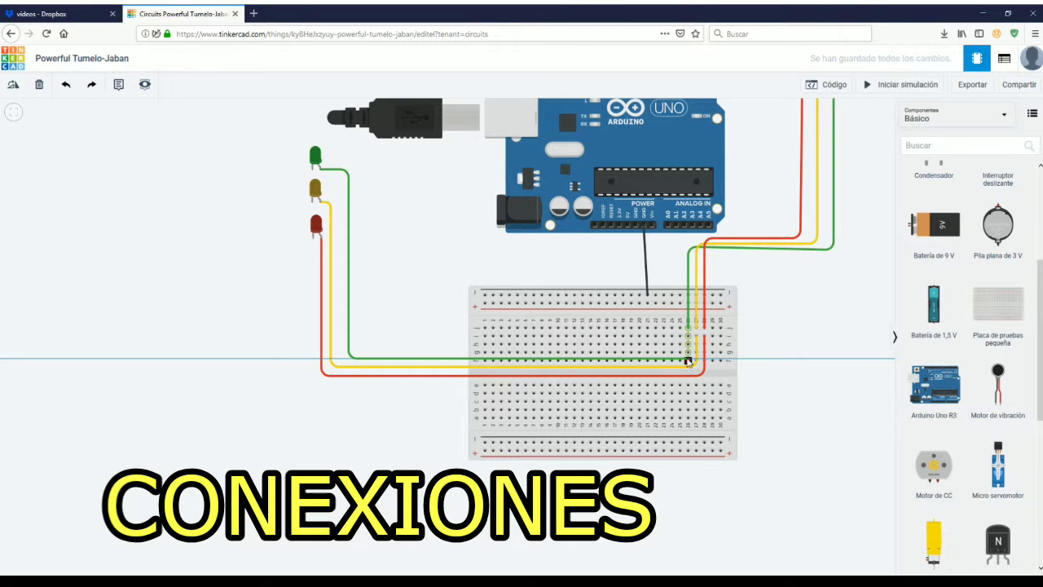
click(688, 362)
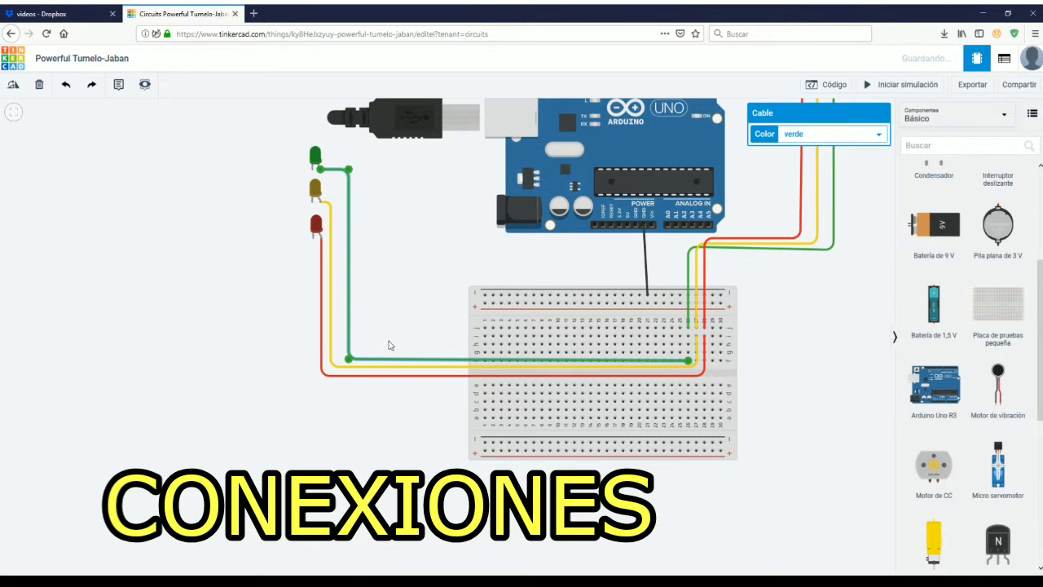
Step: Level the green LED's anode wire and bend it at a right angle up into a higher hole of column 26
drag(350, 358, 348, 360)
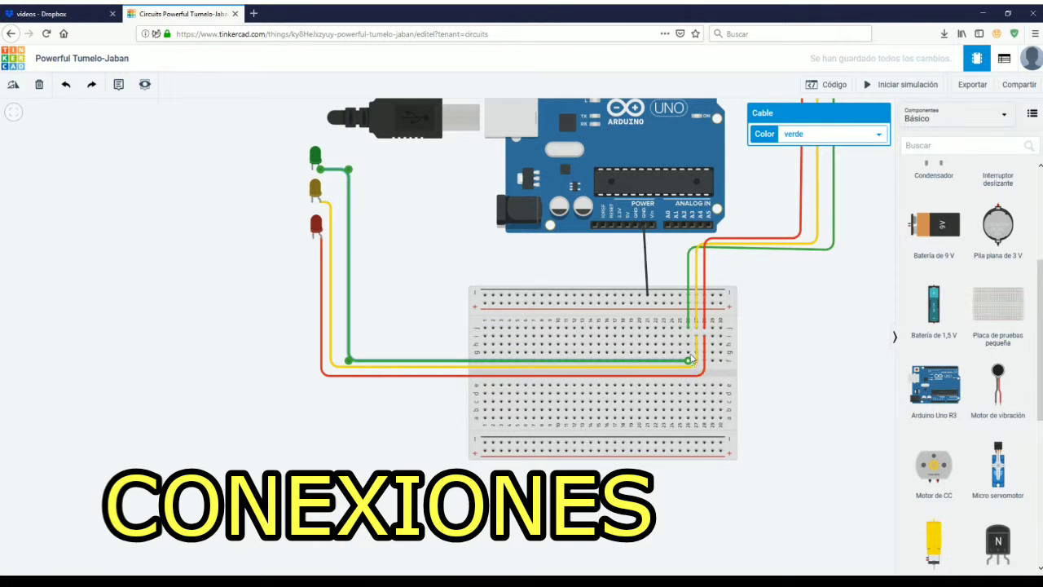
drag(691, 360, 569, 277)
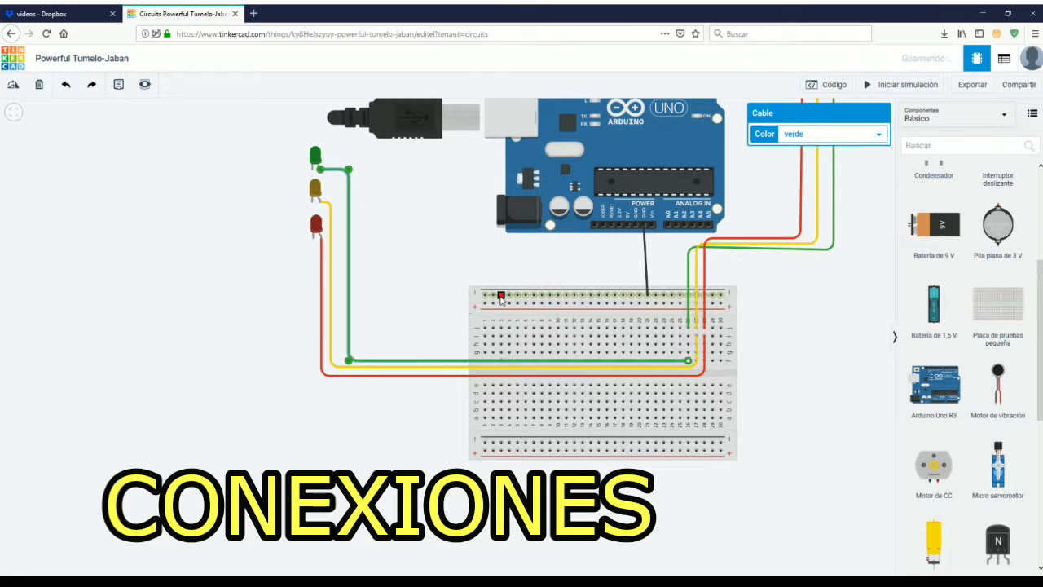
double_click(607, 361)
drag(607, 361, 689, 366)
click(780, 303)
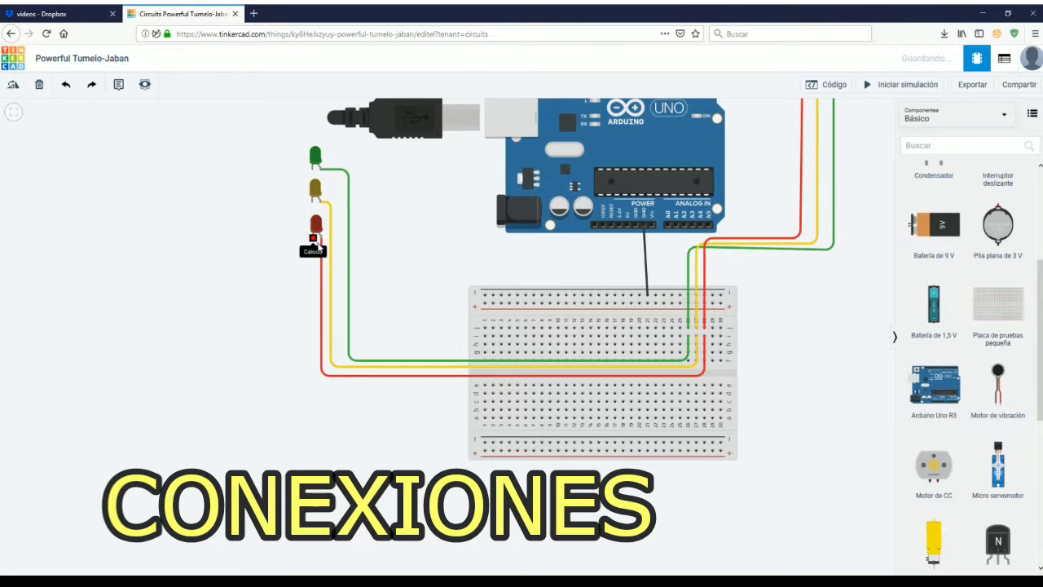
Step: Route a wire from the red LED's cathode around the LEDs to the breadboard's upper negative rail and color it rojo
click(314, 237)
click(261, 243)
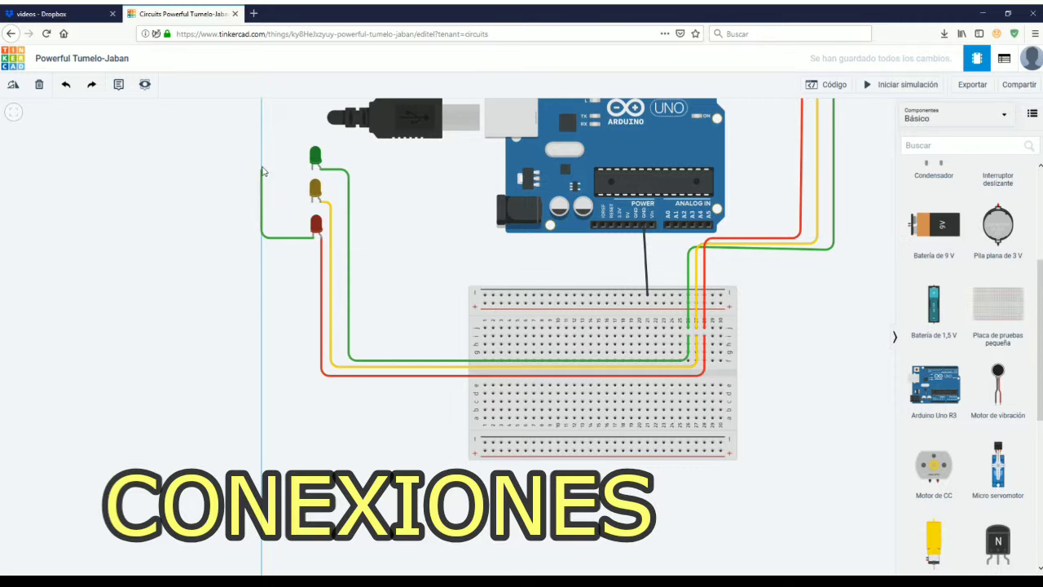
click(281, 124)
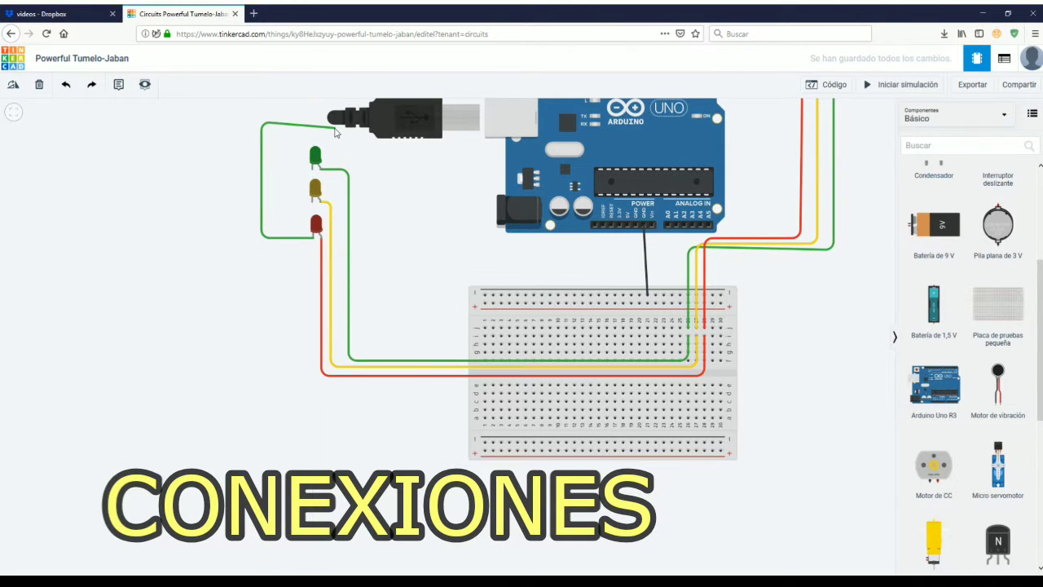
click(334, 123)
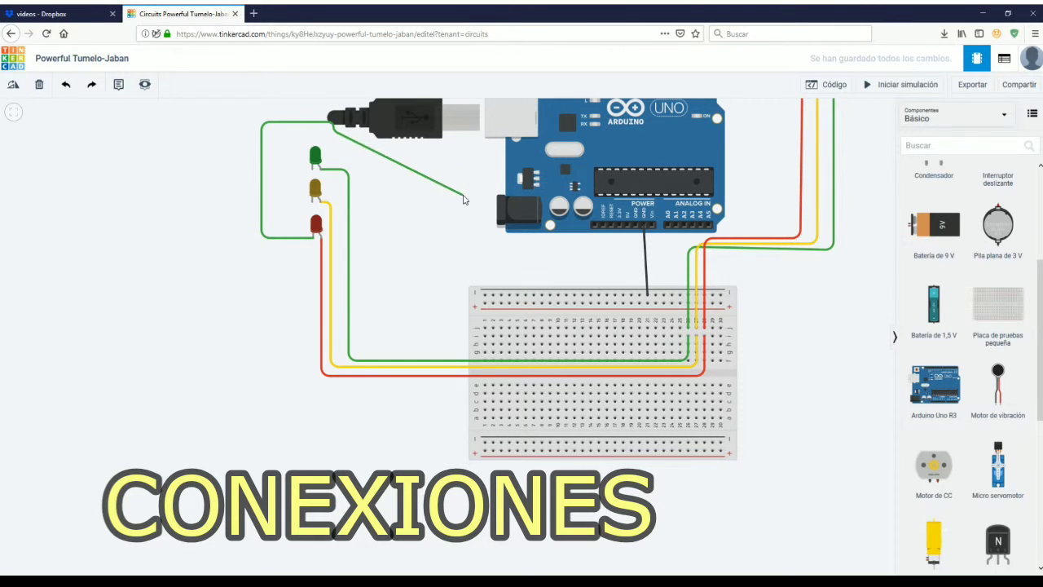
click(482, 133)
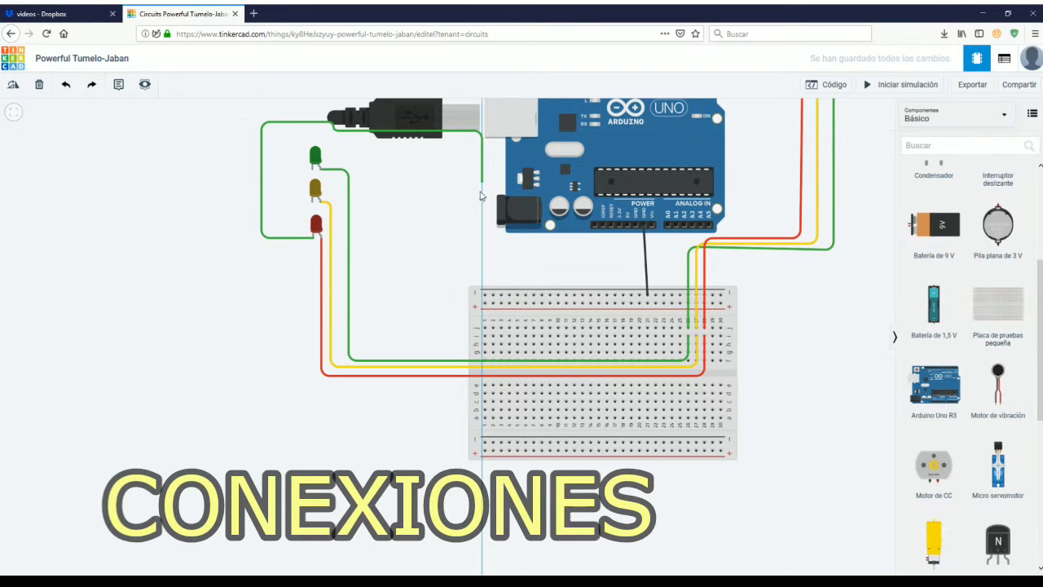
click(482, 242)
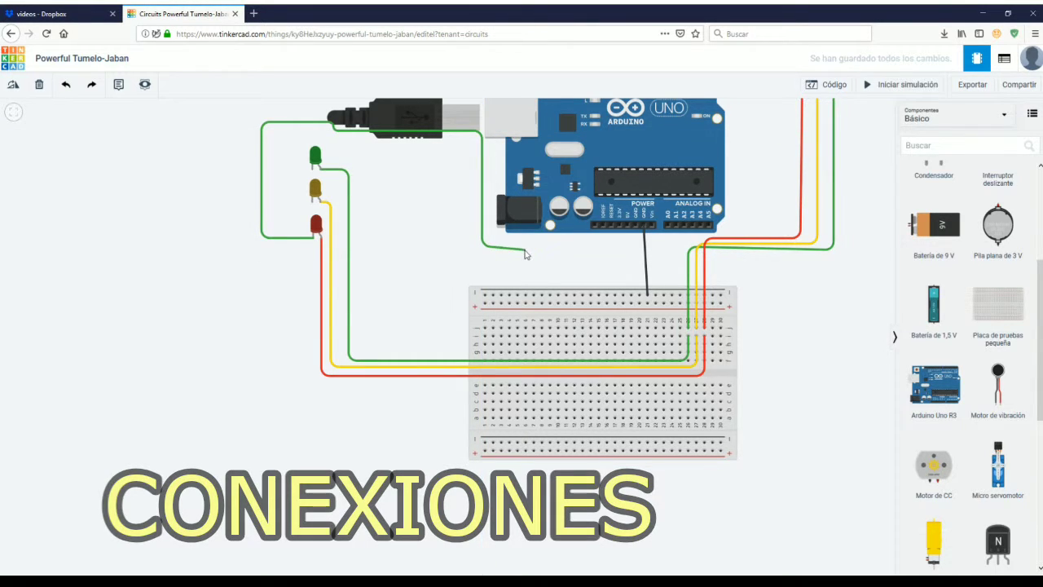
click(525, 244)
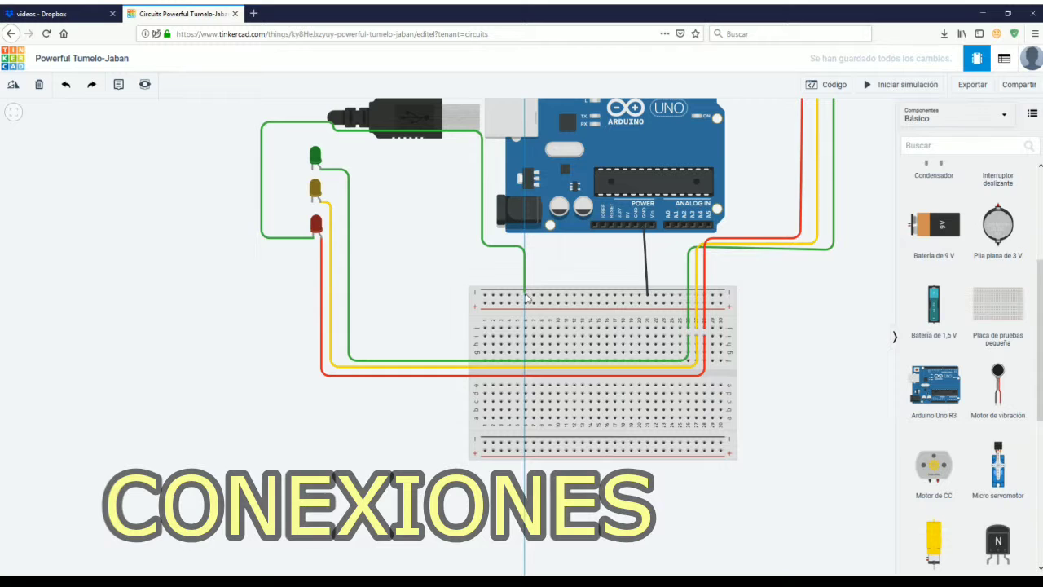
click(525, 295)
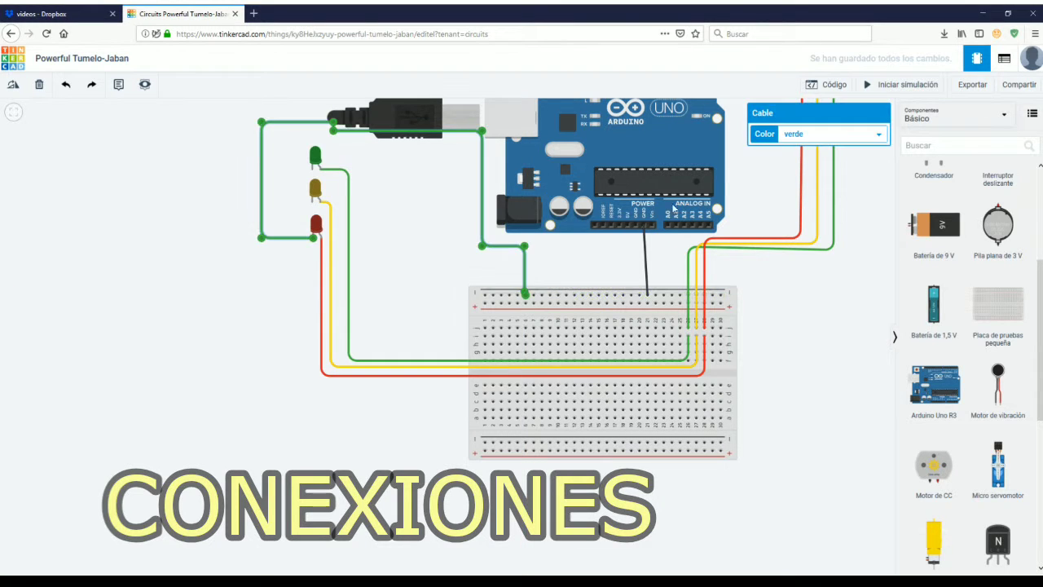
click(803, 135)
click(809, 174)
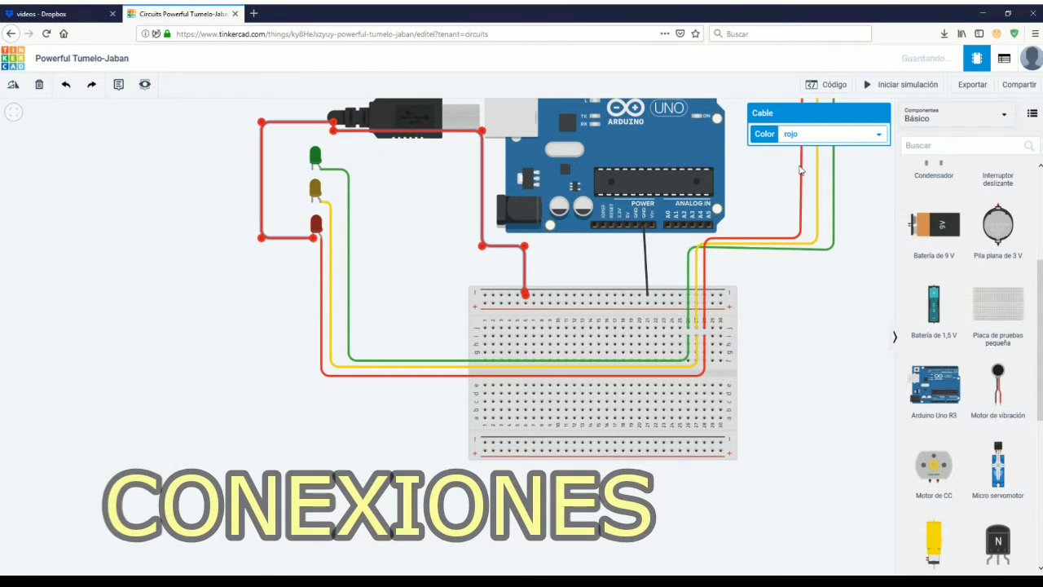
Step: Route a wire from the yellow LED's cathode just inside the red one to the breadboard's upper negative rail and color it amarillo
click(317, 202)
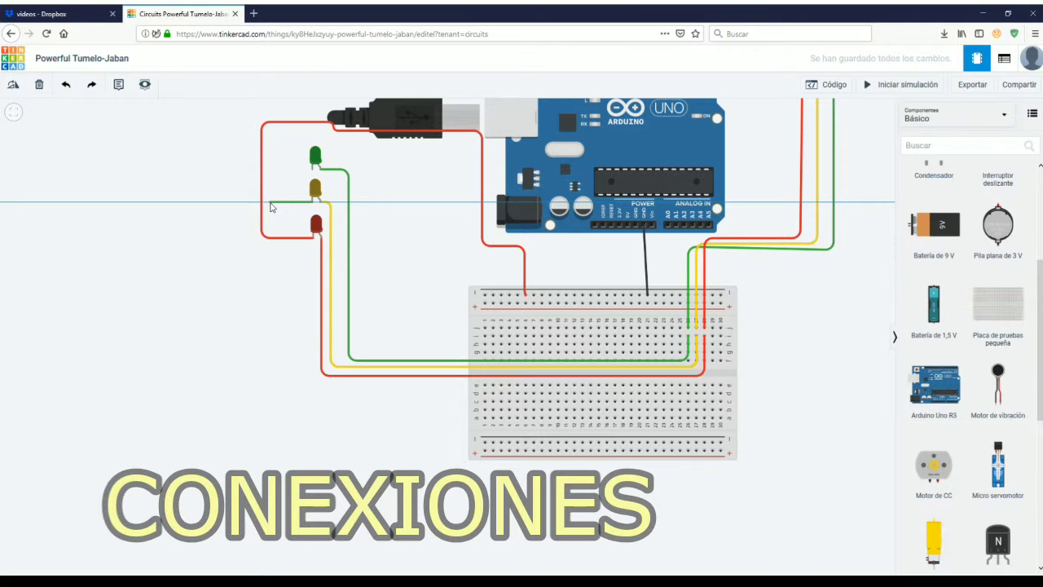
click(271, 203)
click(270, 131)
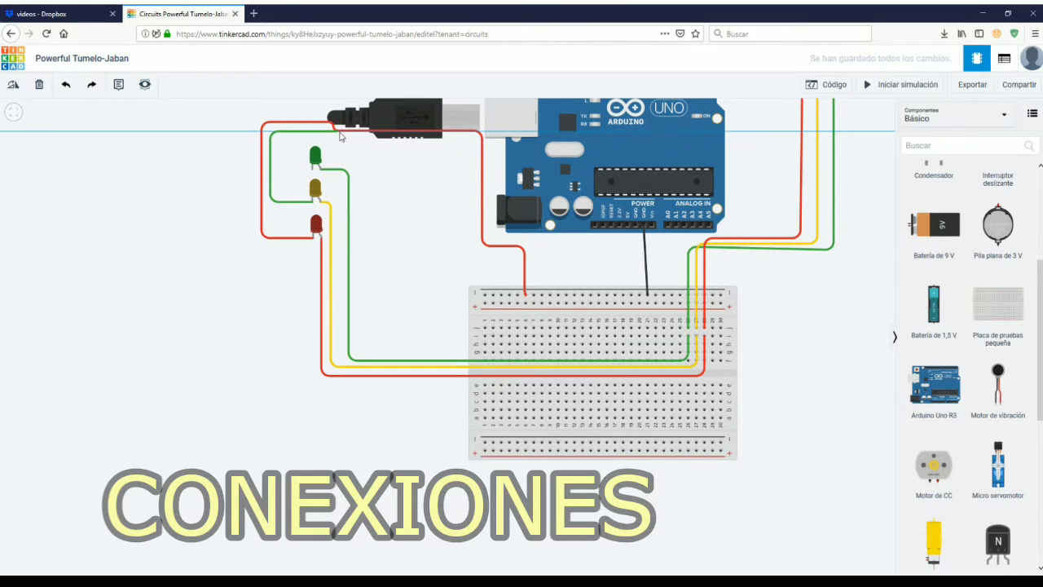
click(329, 138)
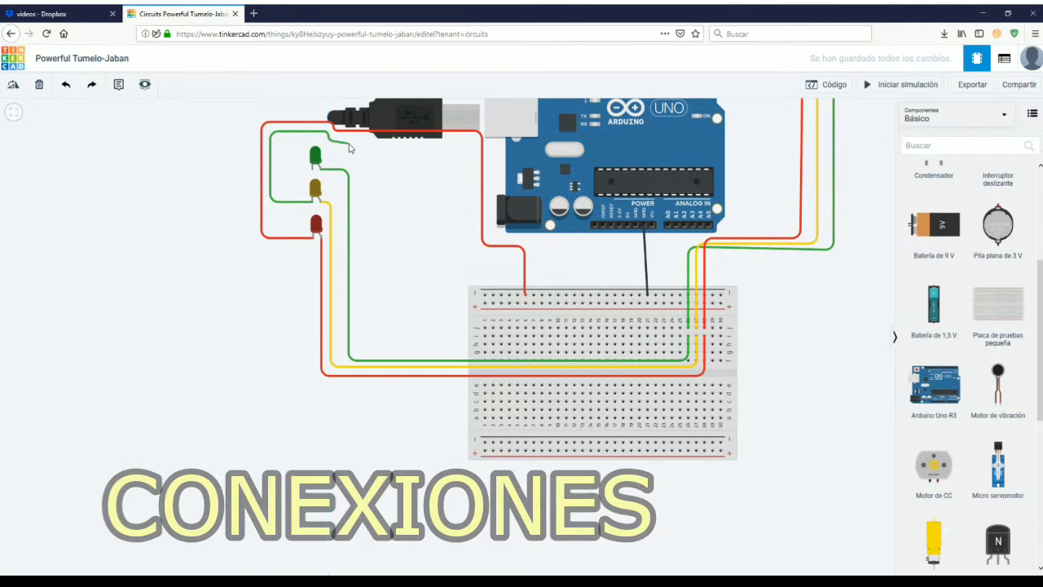
click(472, 141)
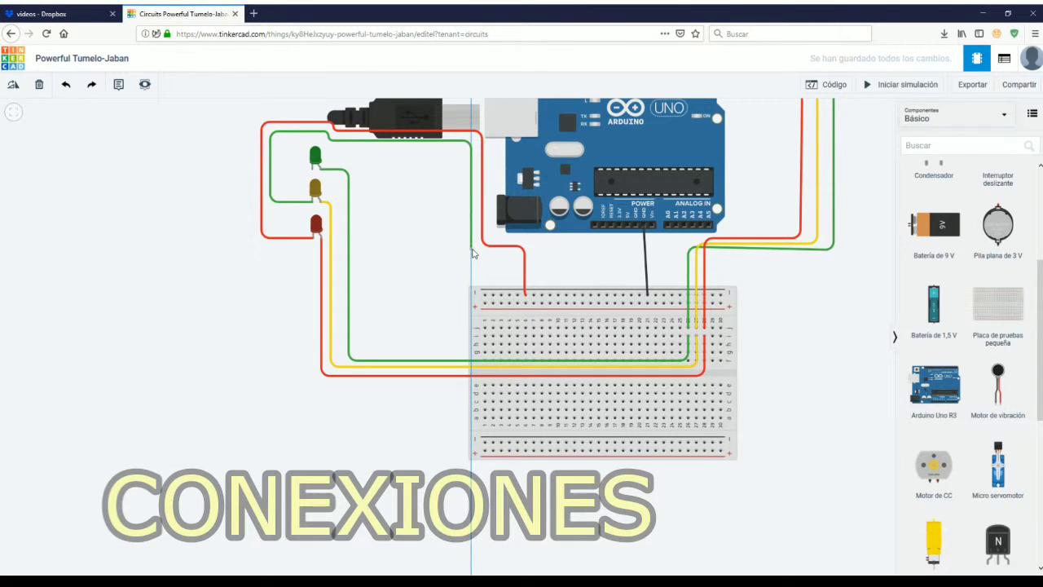
click(471, 253)
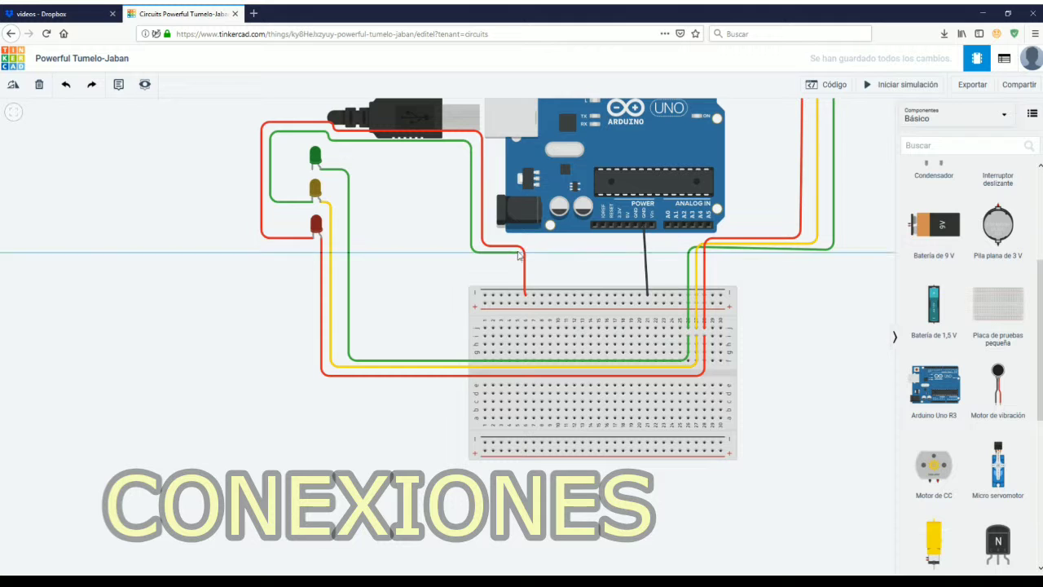
click(517, 294)
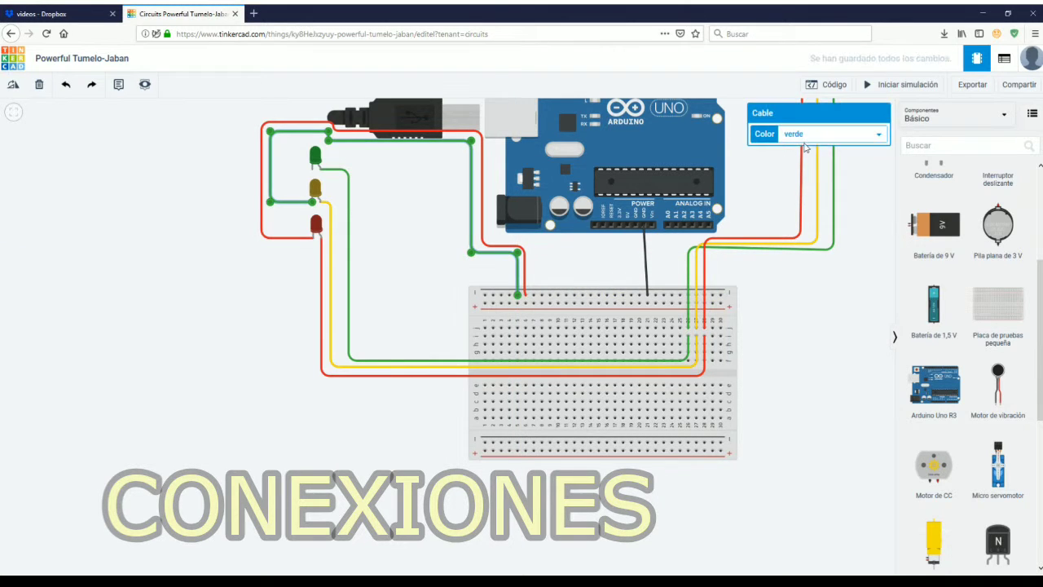
click(815, 140)
click(810, 186)
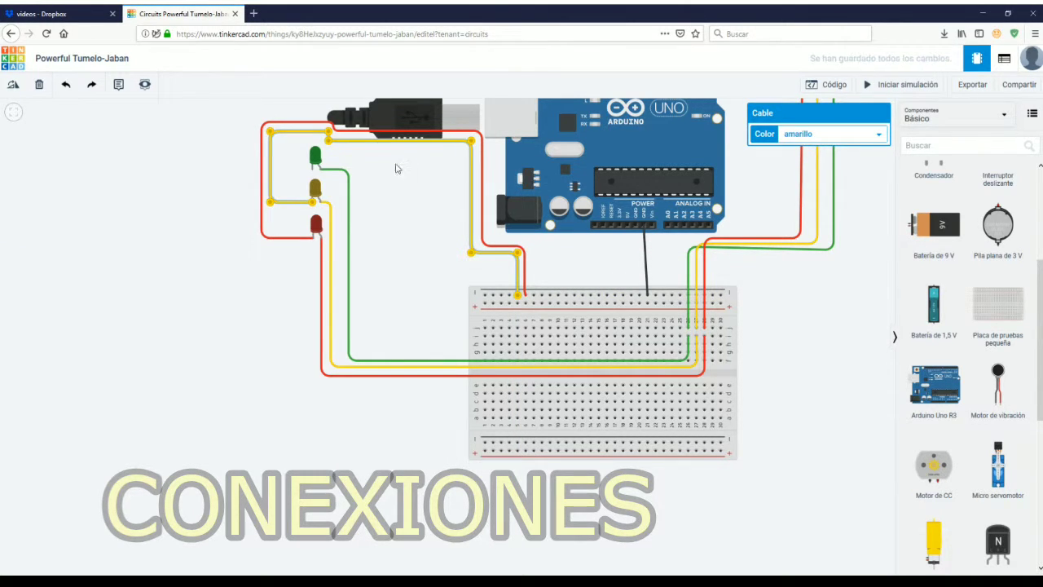
Step: Route a green wire from the green LED's cathode, inside the yellow one, to the breadboard's upper negative rail
click(312, 171)
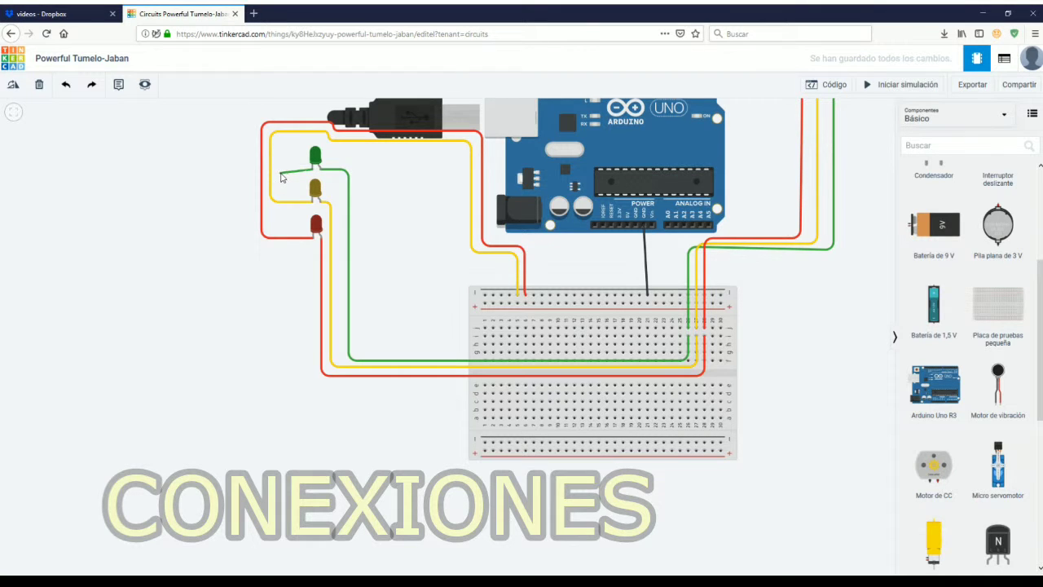
click(282, 169)
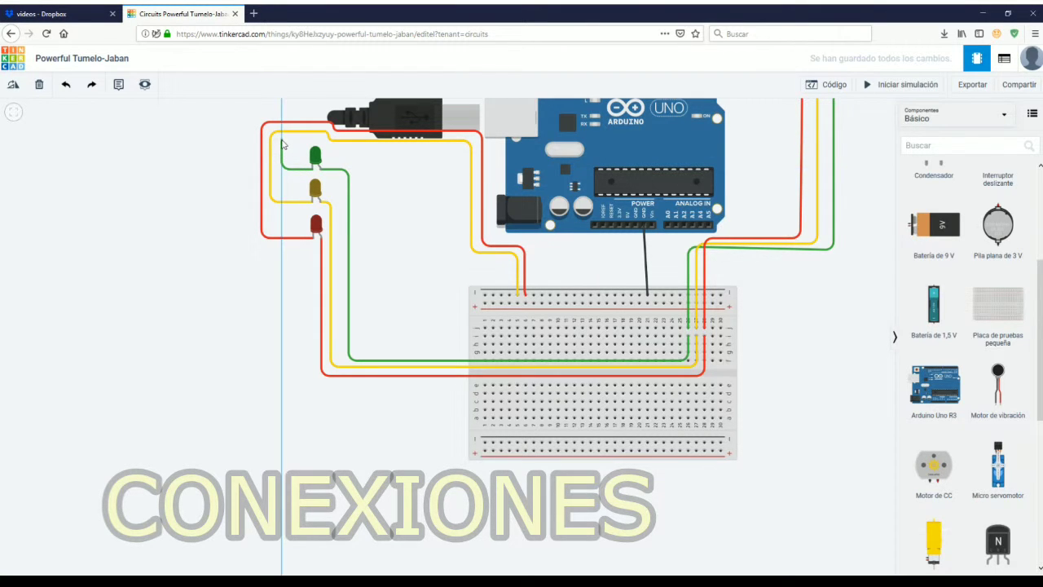
click(282, 141)
click(319, 140)
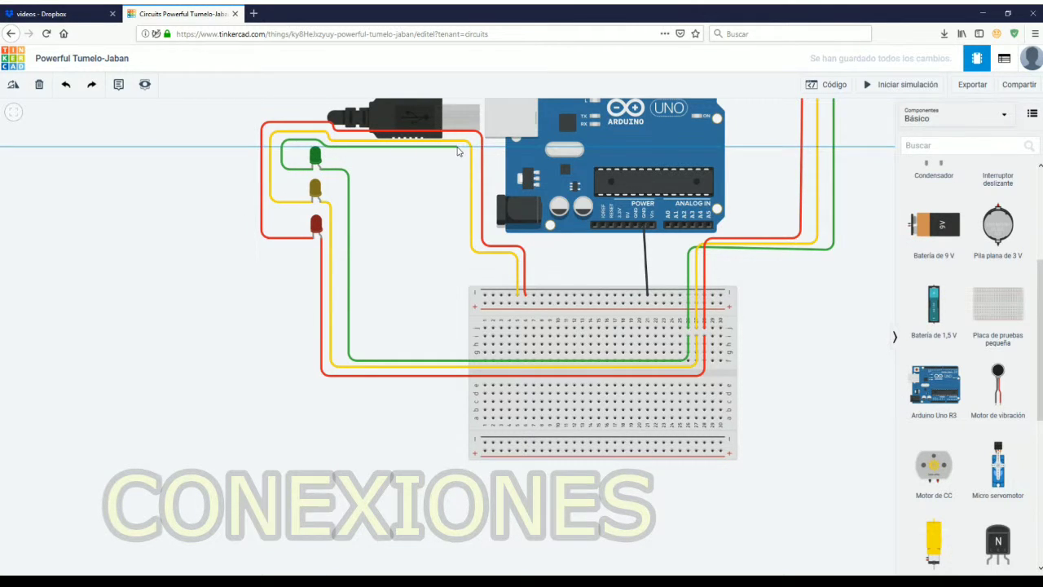
click(461, 148)
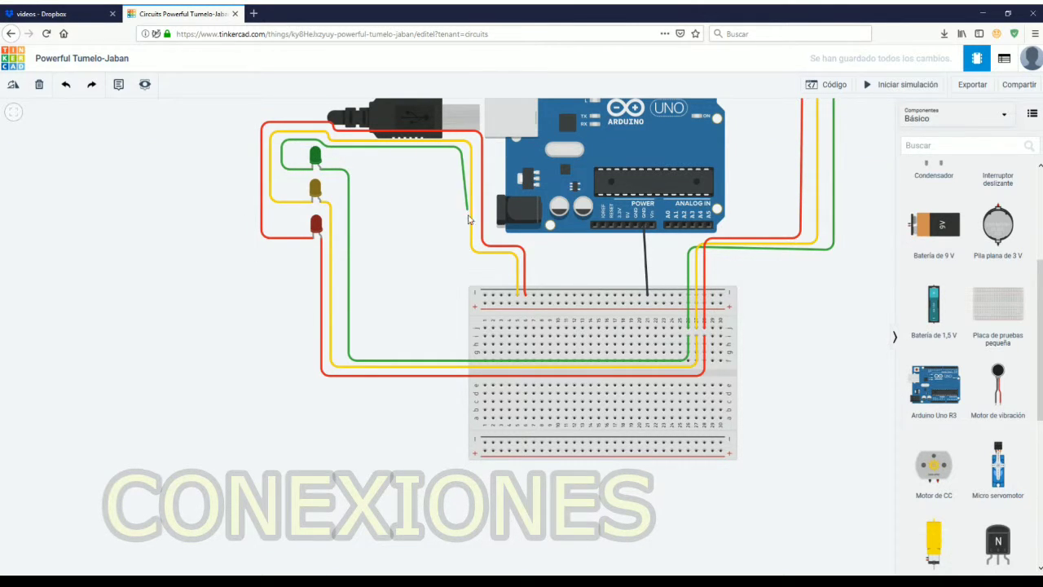
click(462, 258)
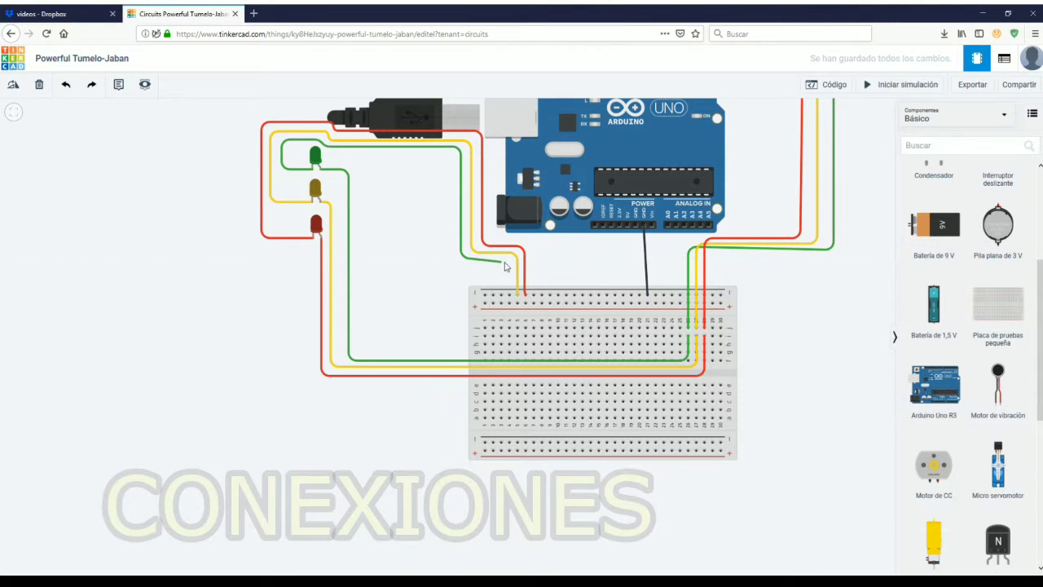
click(509, 258)
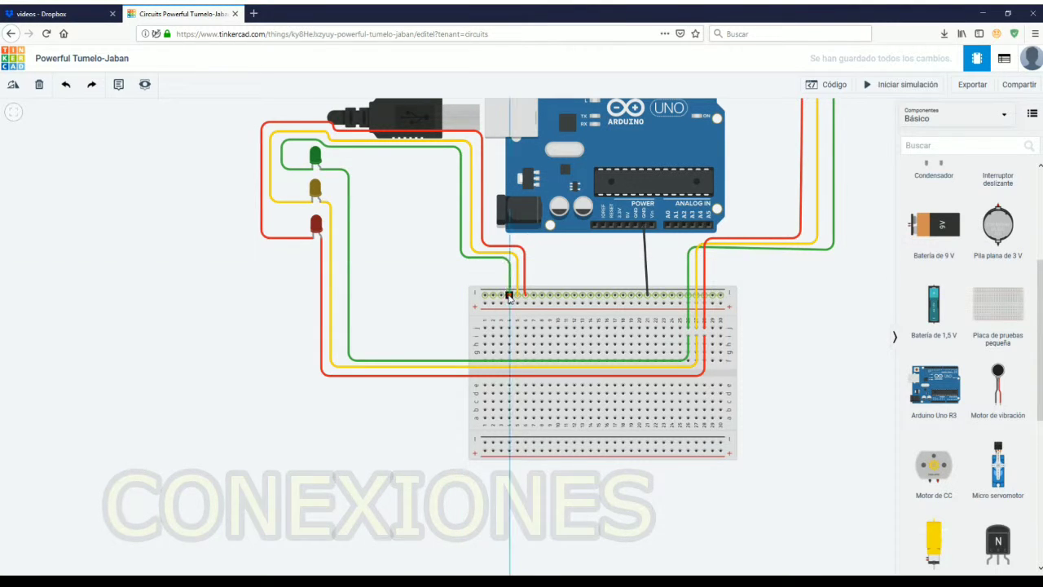
click(509, 294)
click(782, 315)
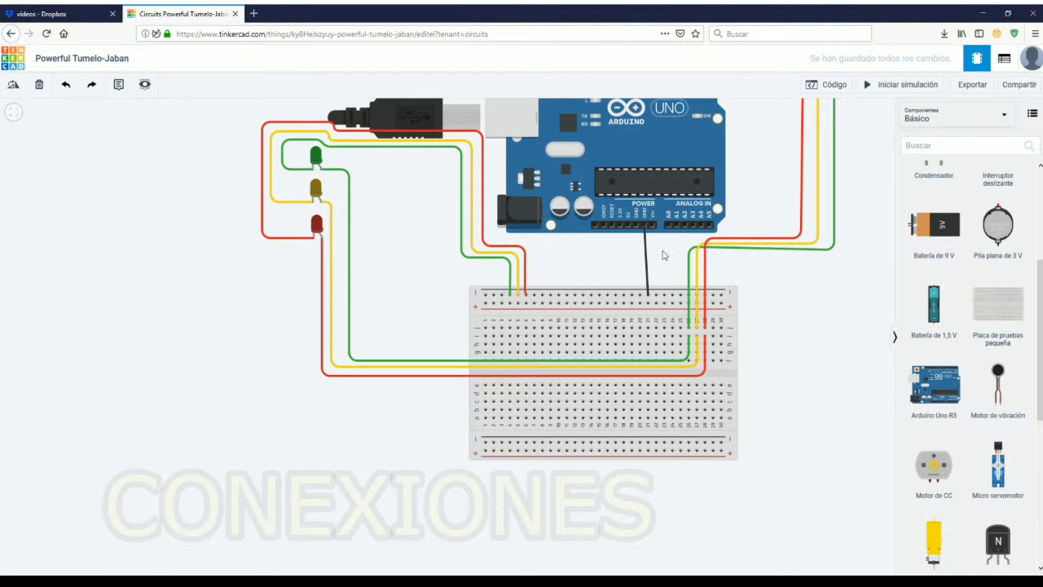
Step: Open the Arduino's code editor and switch it from blocks to Texto mode
scroll(649, 243, down, 2)
scroll(649, 240, down, 2)
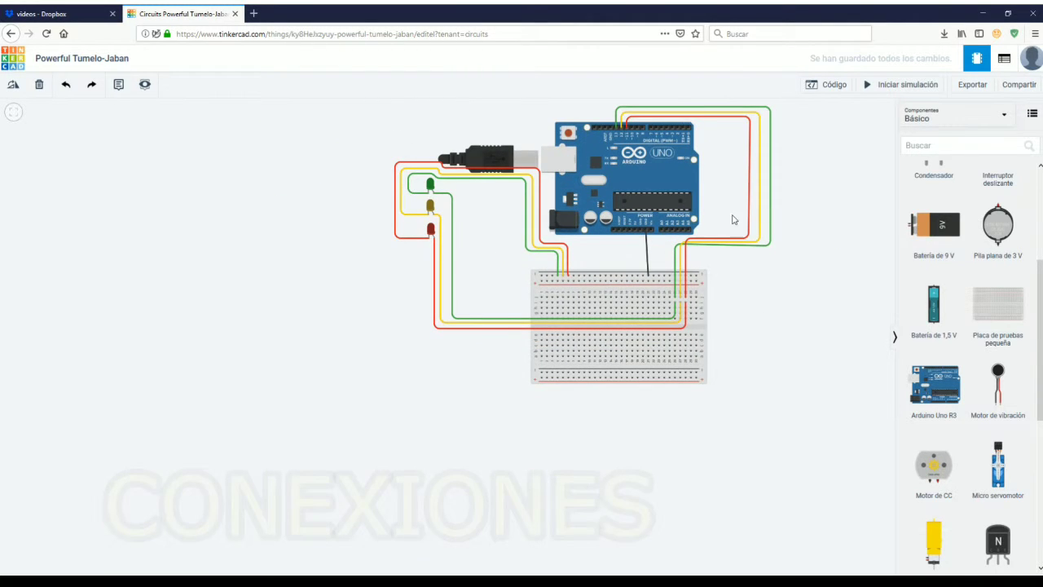
drag(829, 194, 722, 236)
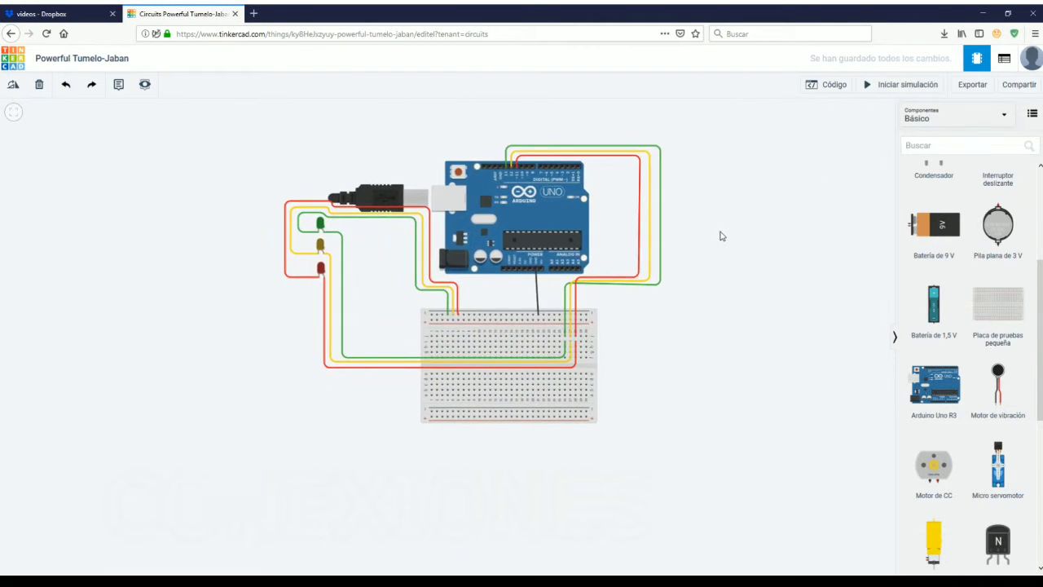
scroll(721, 236, up, 2)
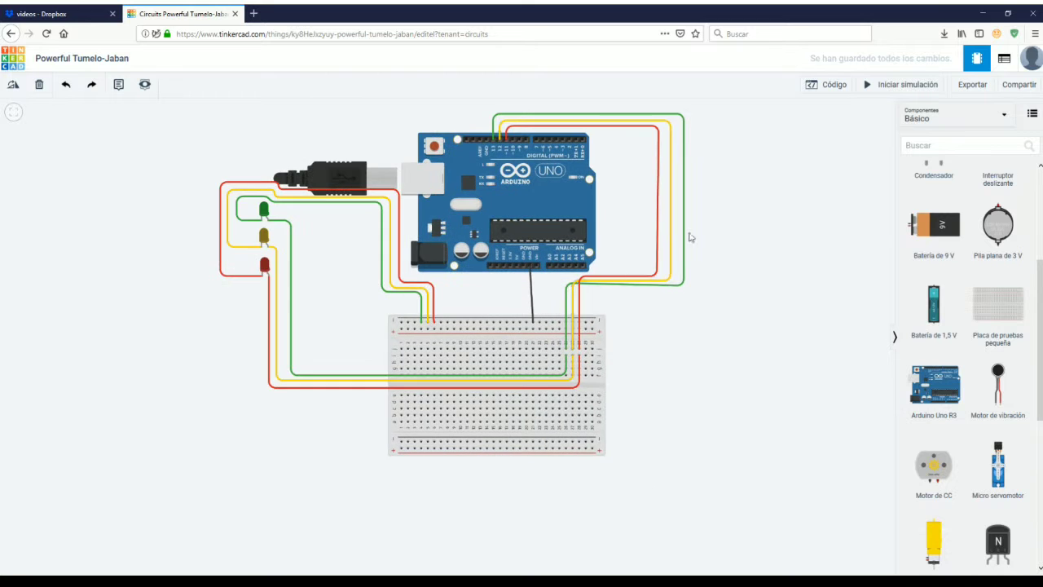
click(829, 85)
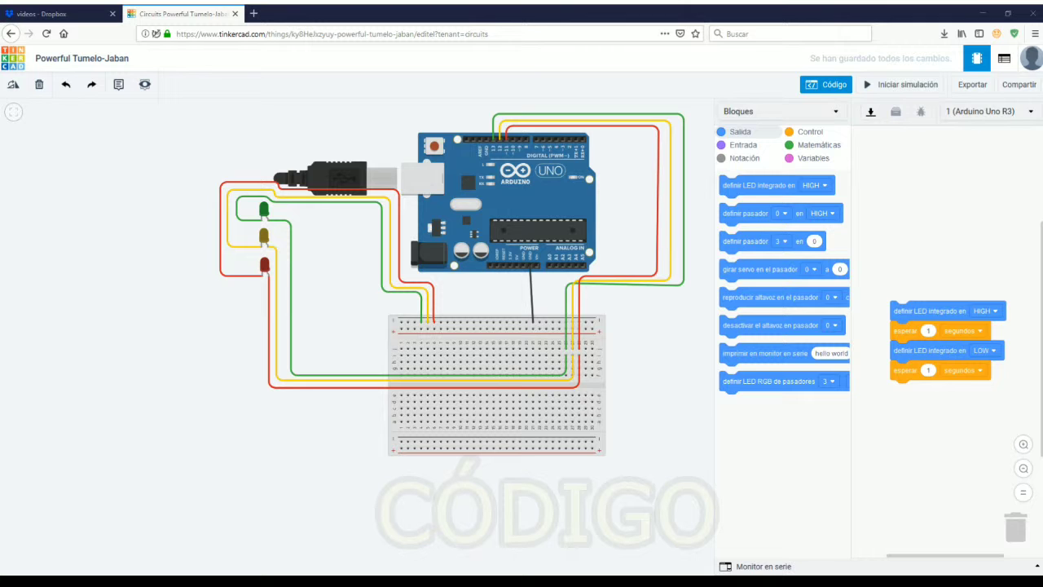
click(831, 111)
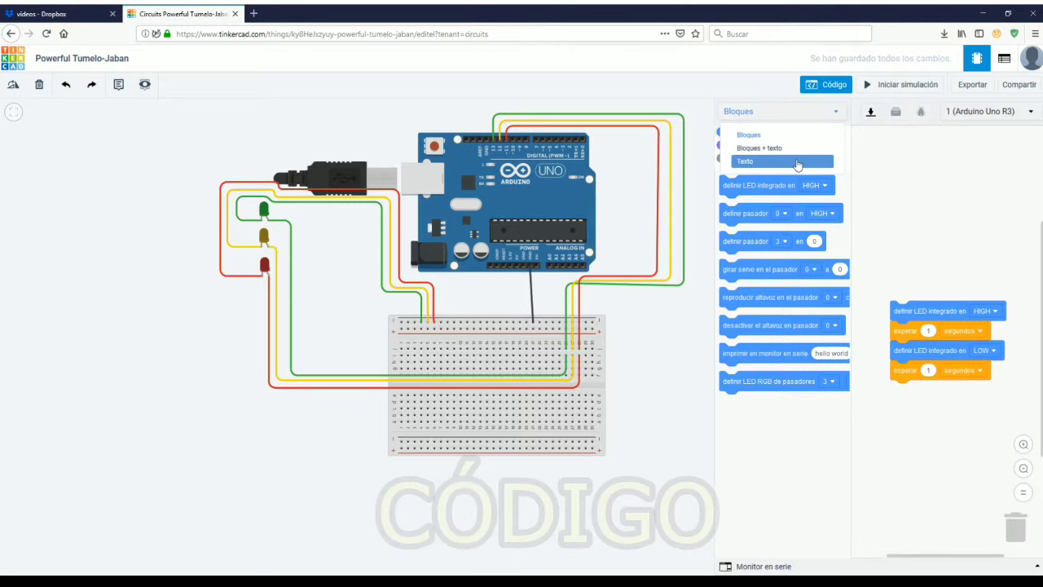
click(830, 163)
Step: Insert int declarations for verde, amarillo and rojo on separate lines above void setup()
click(512, 179)
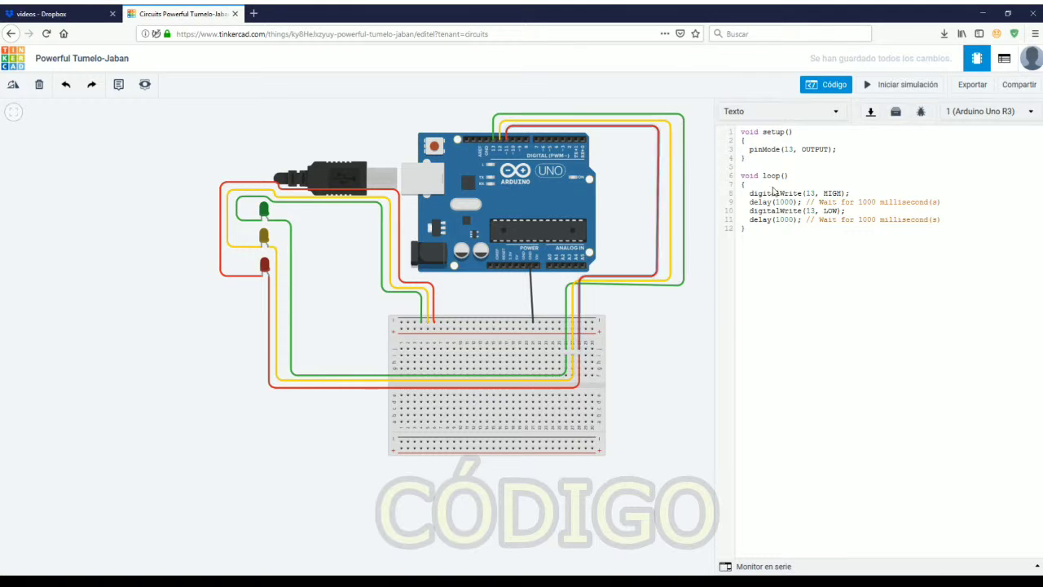
key(Return)
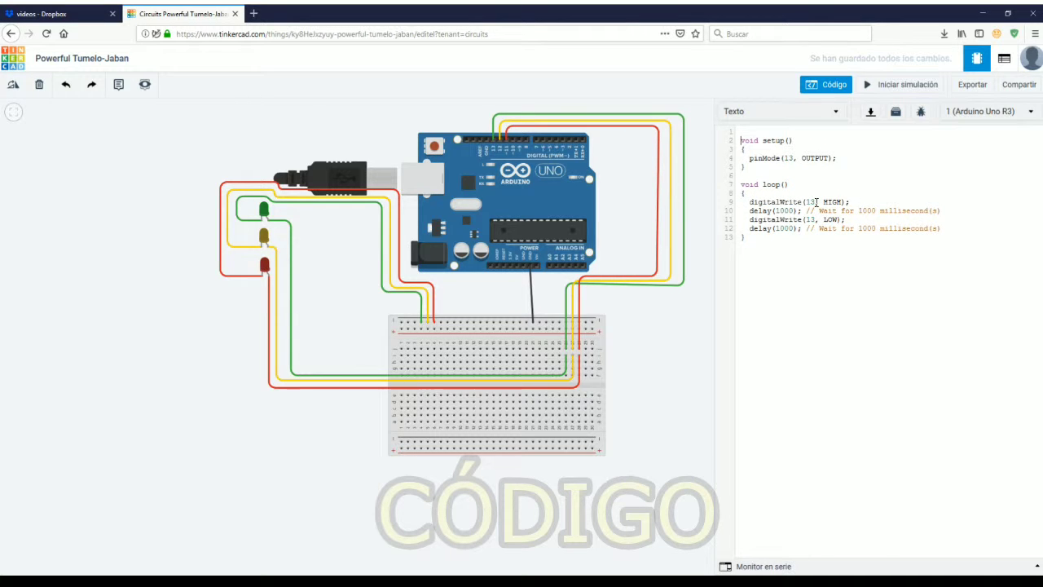
key(Return)
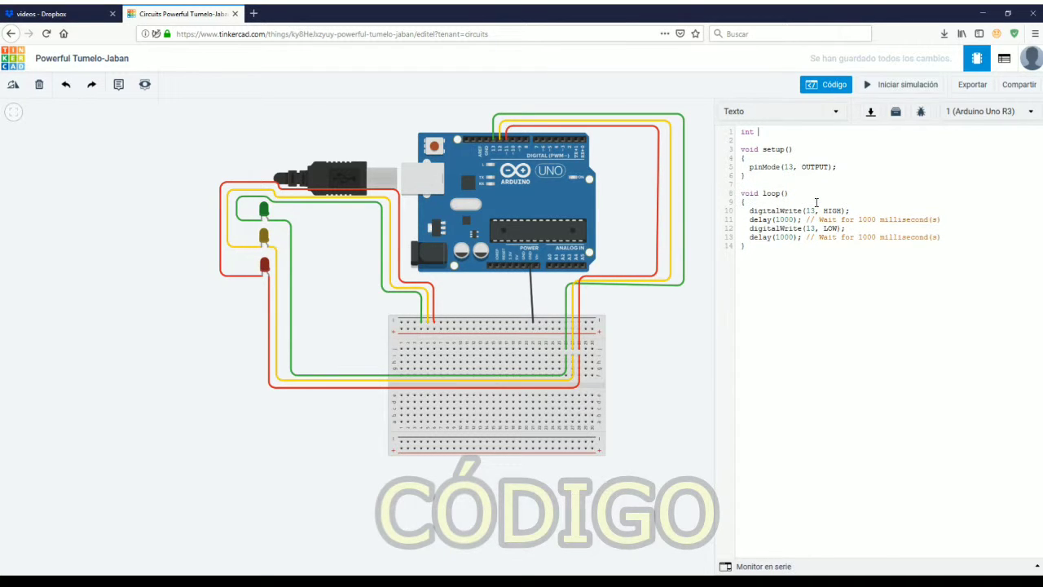
text(int verde)
key(Return)
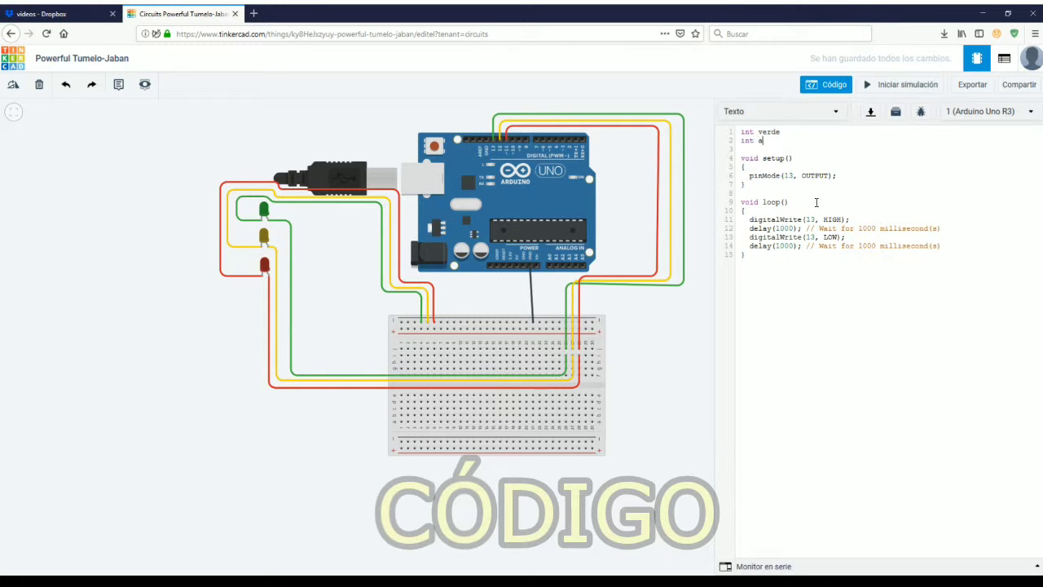
text(int amarillo)
key(Return)
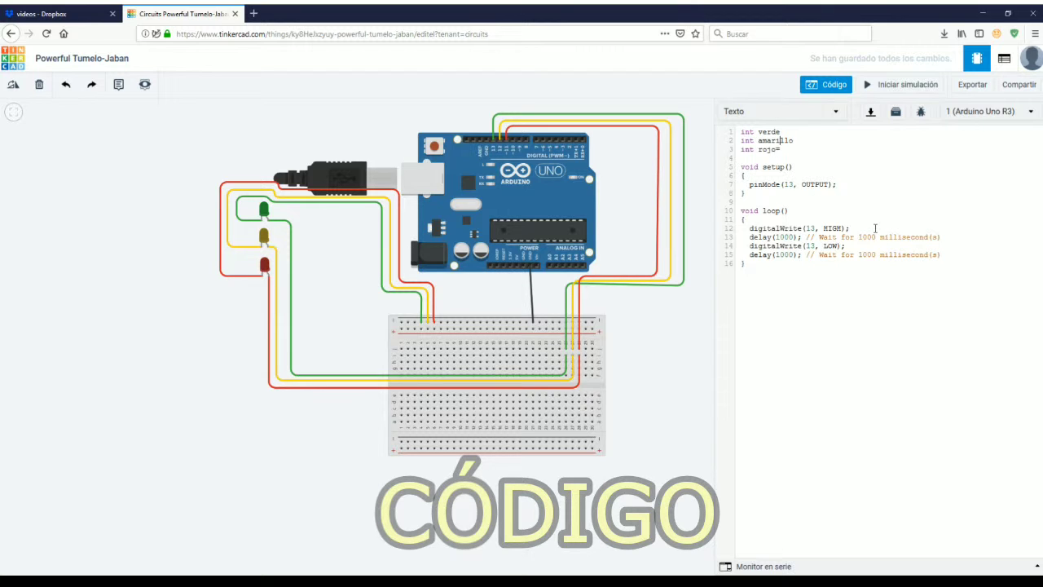
Step: Assign pin 13 to verde, 12 to amarillo and 11 to rojo, ending each declaration with a semicolon
text(=1)
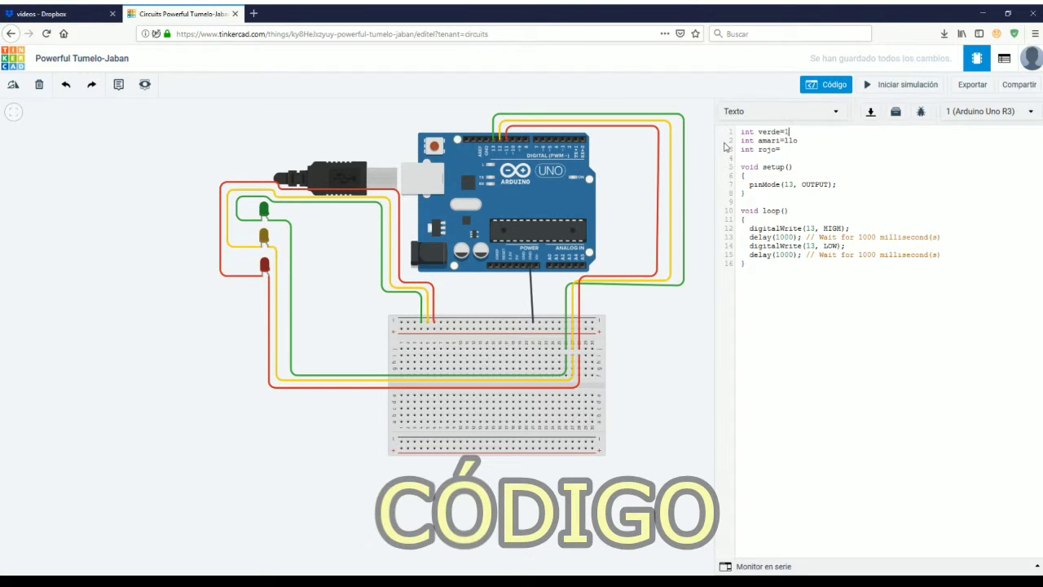
text(3)
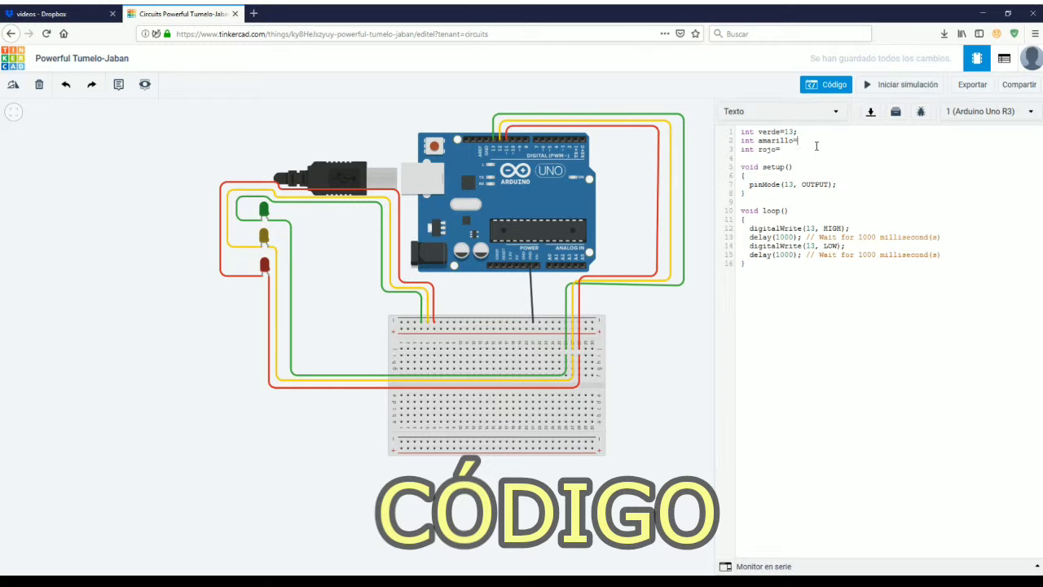
text(12;)
click(786, 150)
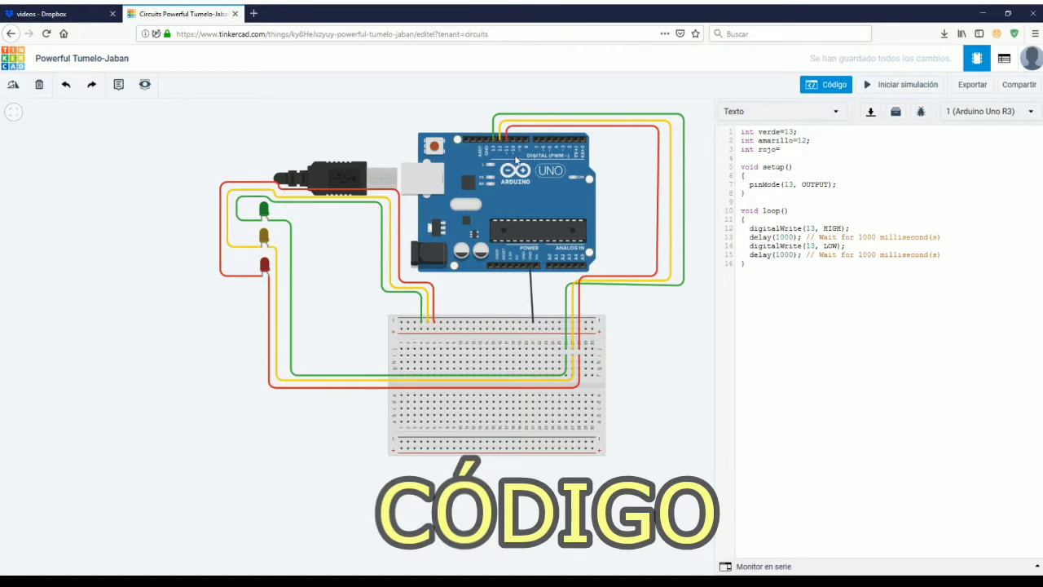
mouse_move(508, 147)
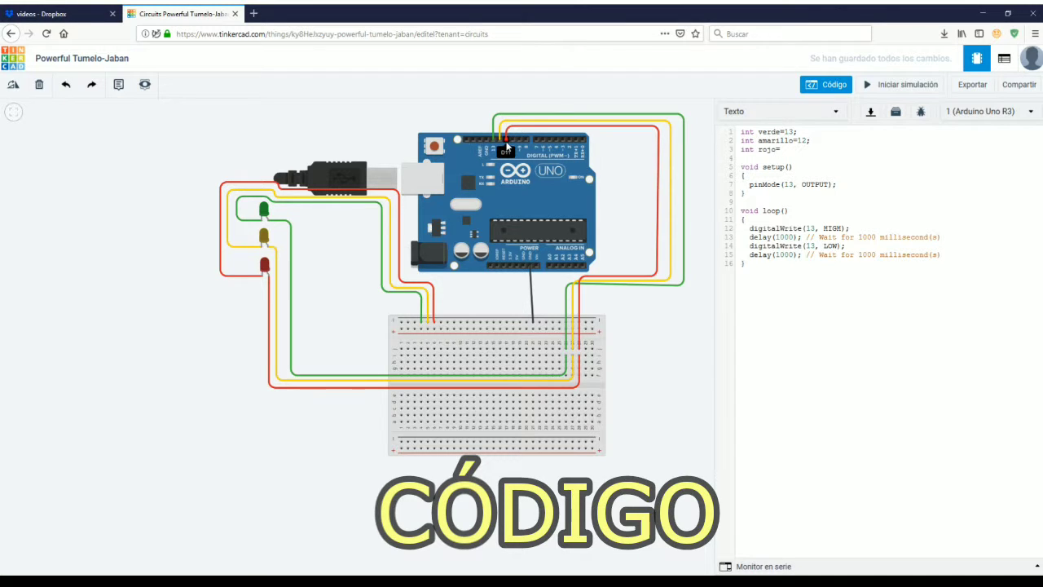
text(11)
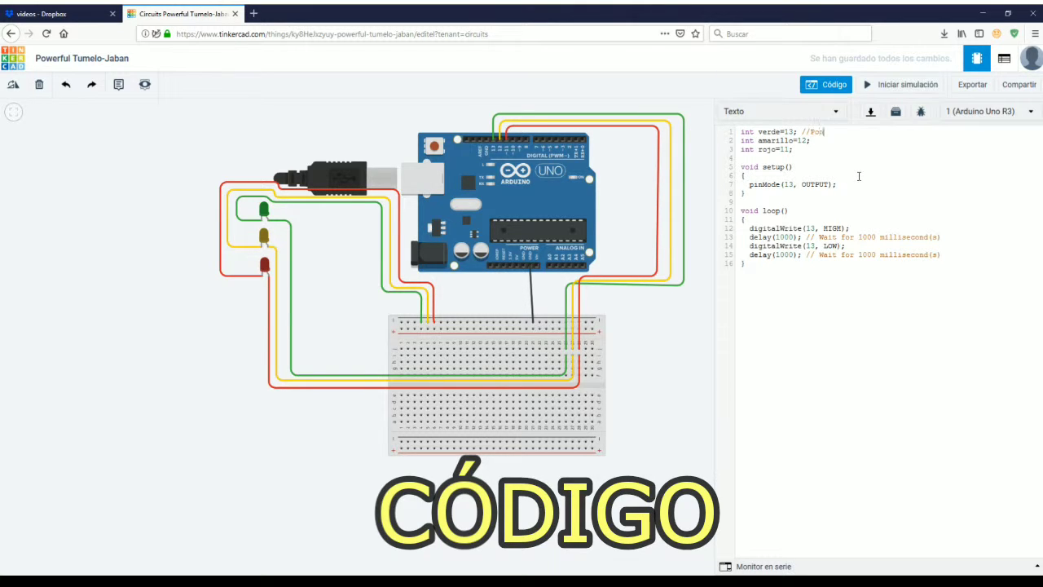
Step: Comment the first two declarations with "//Ponemos el nombre que queramos al led y el pin" and "//en el que vamos a conectar el led"
text(mbre que queram)
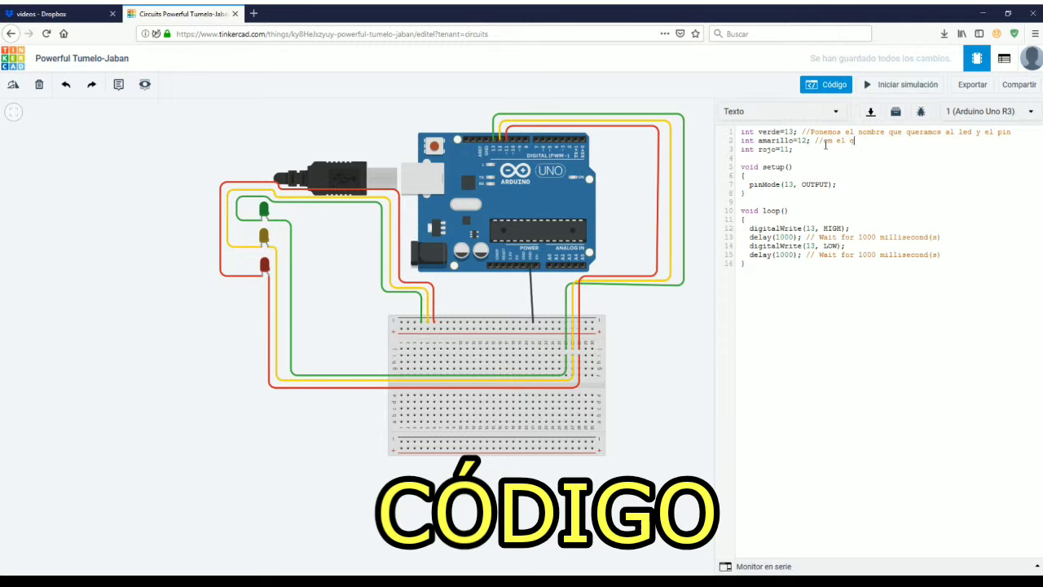
text(os a conectar el led)
Step: Replace the pin number in setup's pinMode call with verde and duplicate that line twice below it
double_click(789, 185)
text(verde)
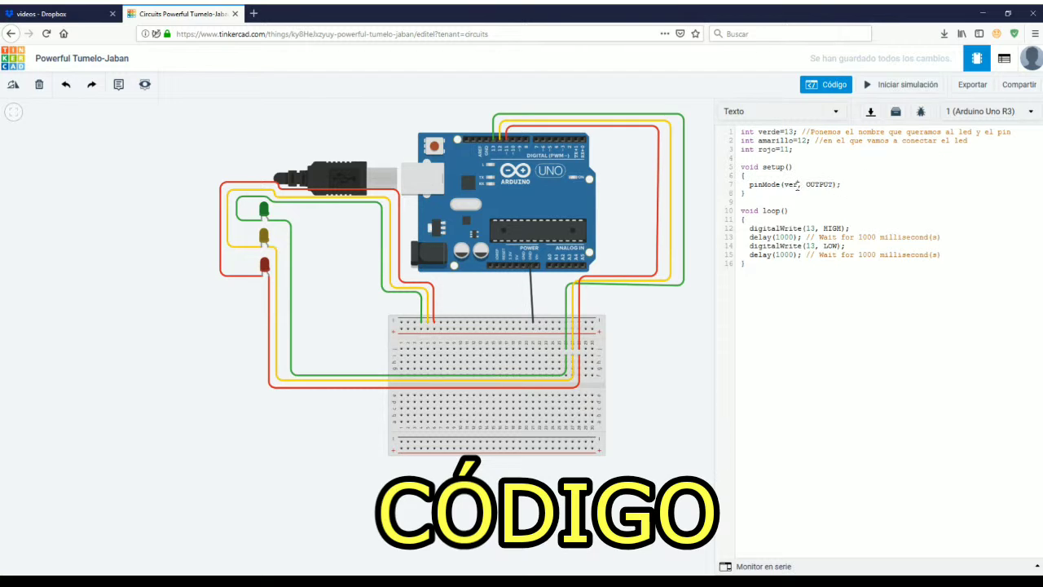
drag(851, 186, 749, 183)
key(ctrl+c)
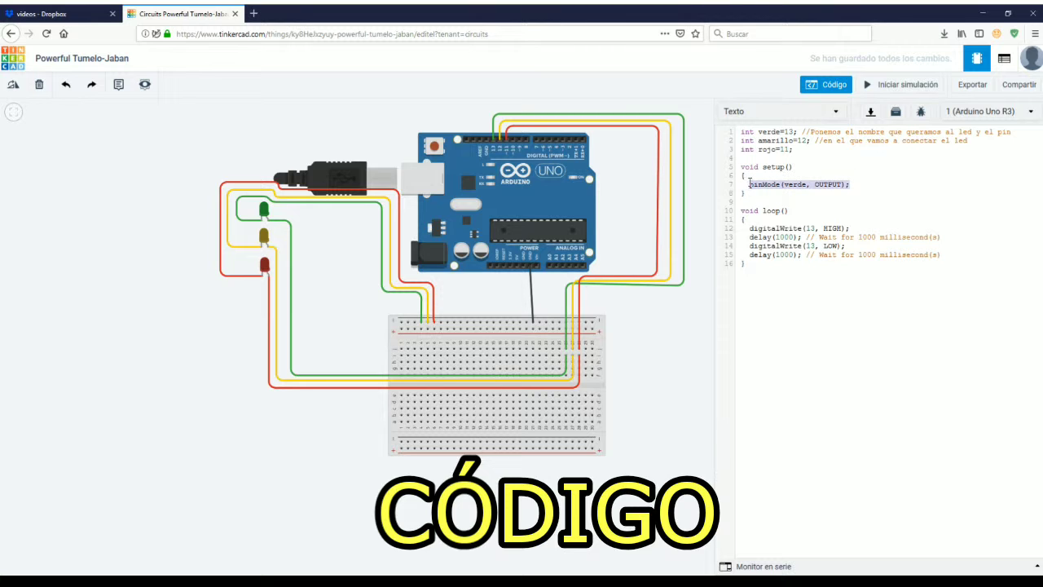
click(866, 186)
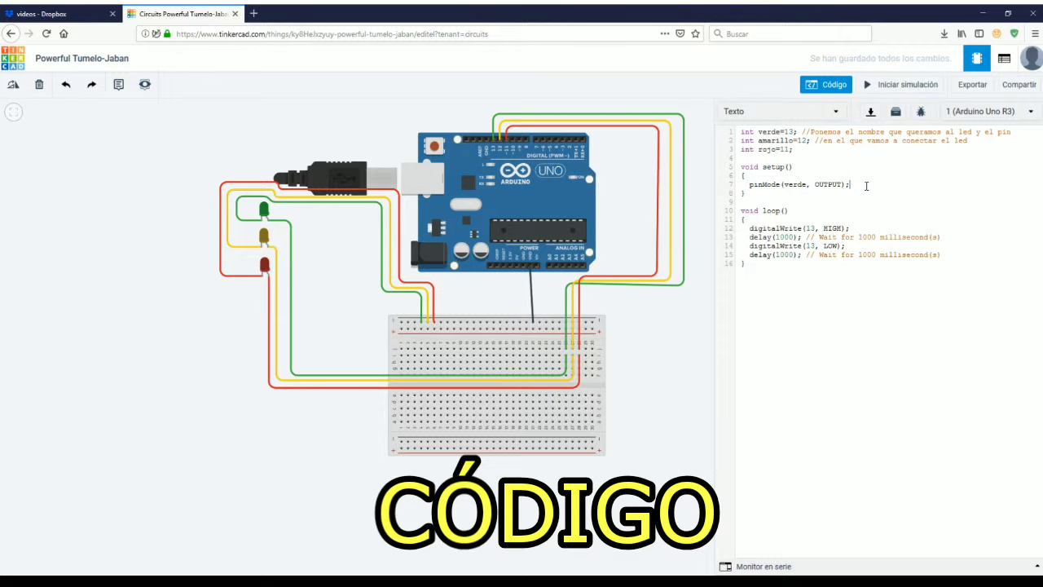
key(Return)
key(ctrl+v)
key(Return)
key(ctrl+v)
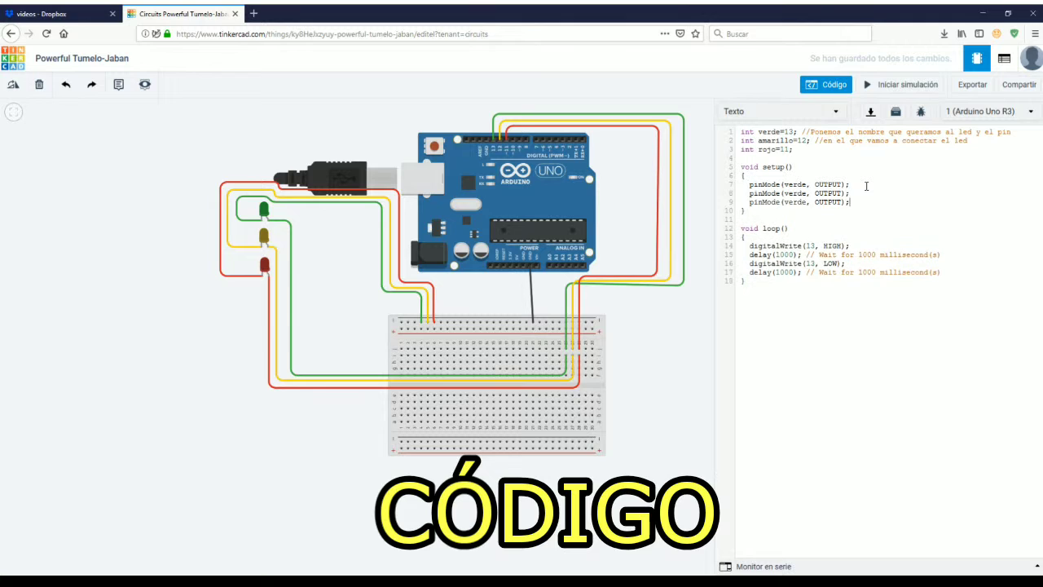
Step: Change the variable in the second pinMode line to amarillo and in the third to rojo
double_click(796, 194)
text(amarillo)
double_click(794, 202)
text(rojo)
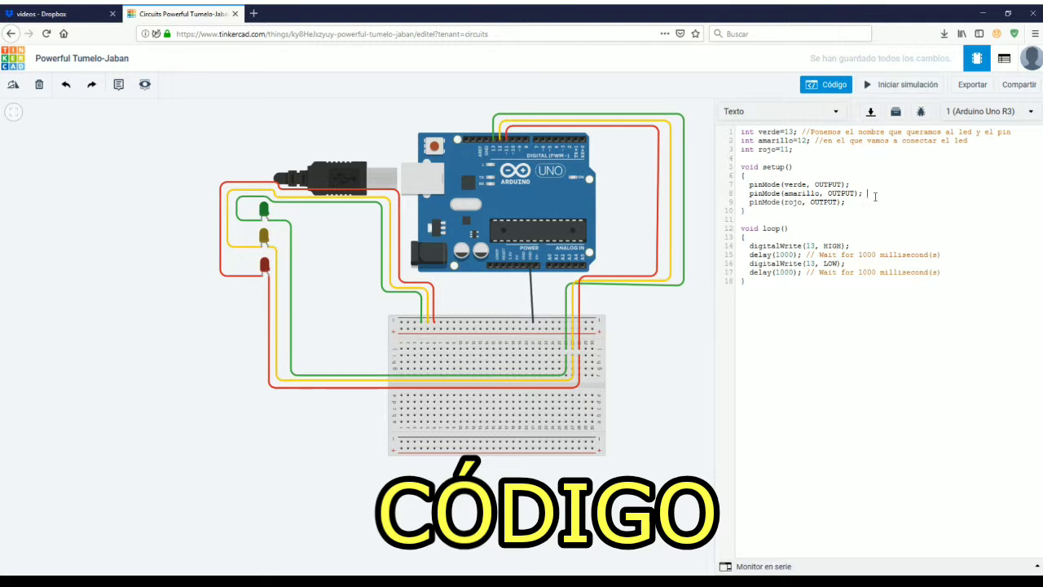
Step: Comment the amarillo pinMode line in setup with "//Los pines de los LEDs son salidas"
text(//)
text(Los pines de)
text( l)
text(os LEDs so)
text(n salidas)
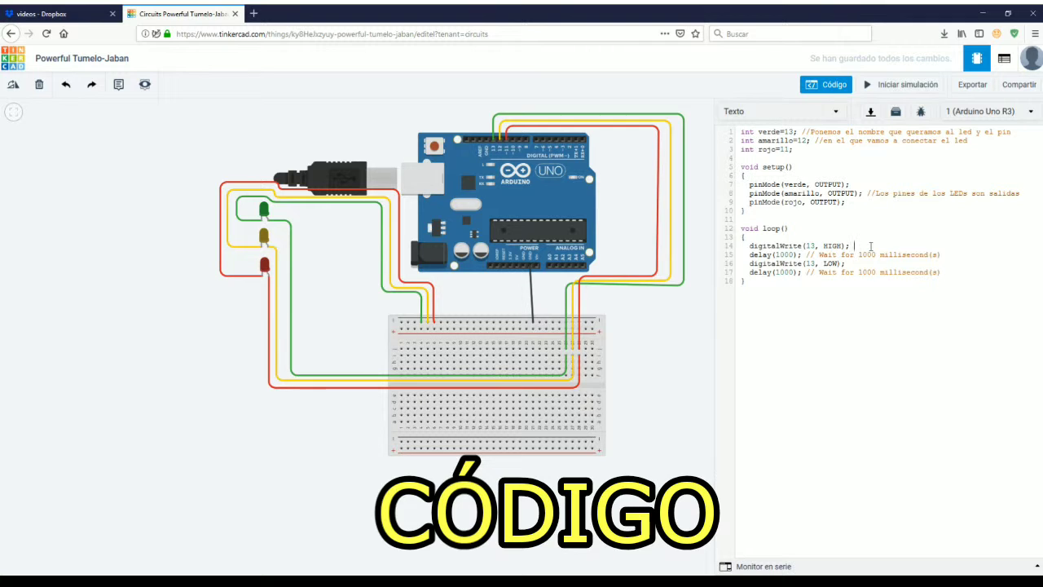
Step: Comment loop's HIGH digitalWrite line with "//Encendemos el led verde" and replace its pin number with verde
text(//Encen)
text(demos el)
text( led verde)
double_click(810, 245)
text(verde)
Step: Set the first delay in loop to 3000 and change its comment to "// Durante 3000ms (3 segundos)"
click(780, 255)
text(3)
drag(945, 255, 819, 255)
text(Duir)
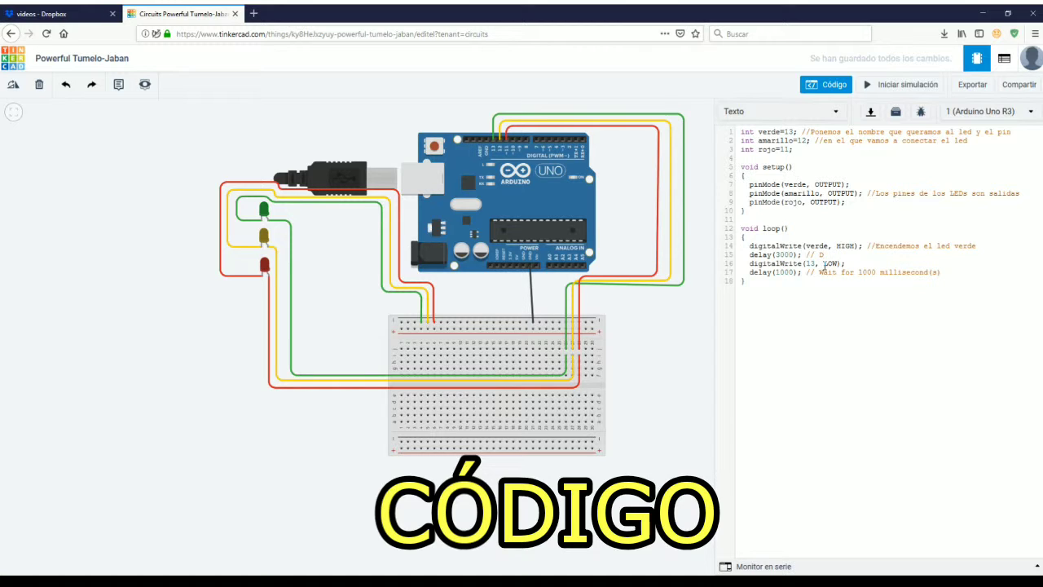
text(urante)
text( 3000)
text(ms ()
text(3)
text( se)
text(gundos)
Step: Comment loop's LOW digitalWrite line with "//Apagamos el led verde" and replace its pin number with verde
text(//Apag)
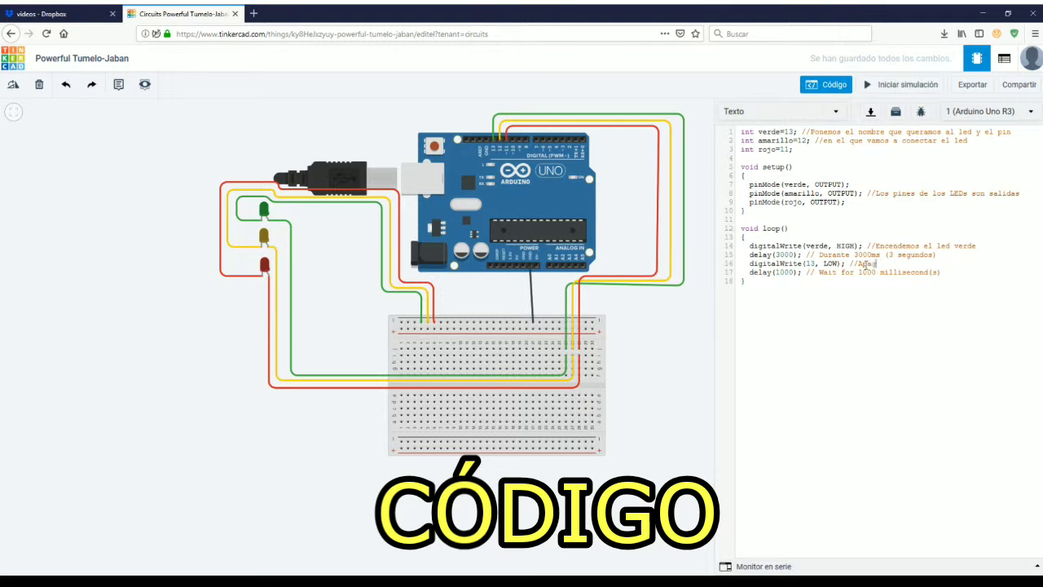
text(amos el eld)
key(BackSpace)
key(BackSpace)
key(BackSpace)
key(BackSpace)
text(led verde)
double_click(807, 264)
text(verde)
Step: Change the last delay's comment to "// Esperamos 250ms (0,25s)" and set that delay to 250
drag(942, 273, 819, 273)
text(Esperam)
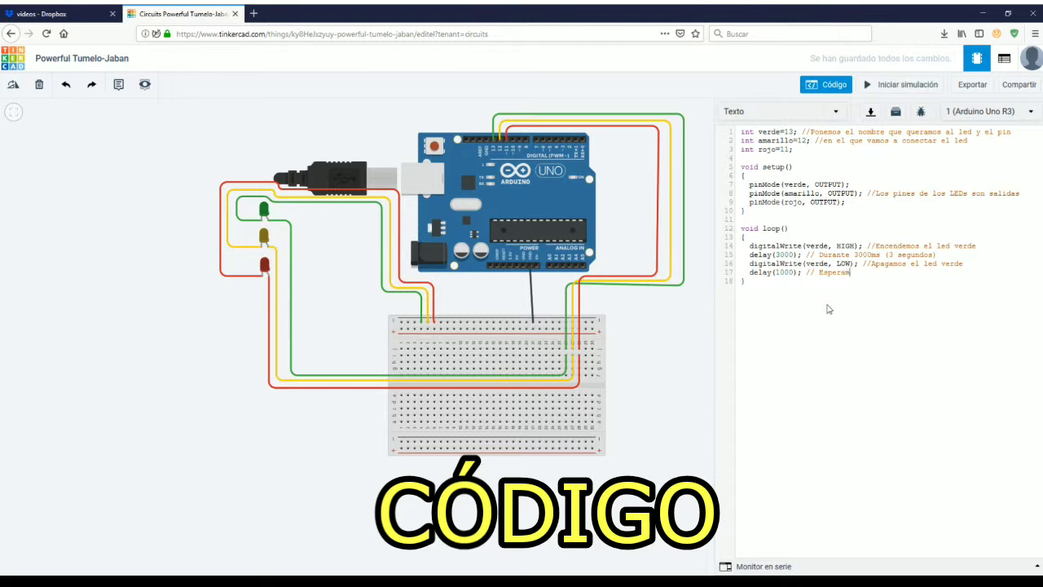
text(os 250ms (0,25s)
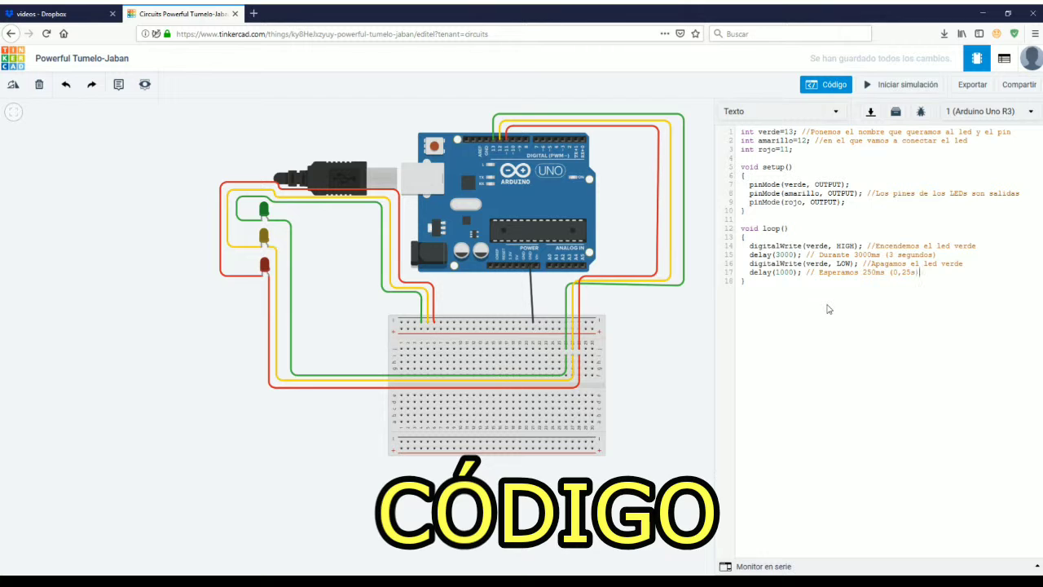
double_click(782, 271)
text(250)
Step: Duplicate the four-line verde block below itself in loop, separated by a blank line
drag(936, 282, 751, 246)
click(896, 276)
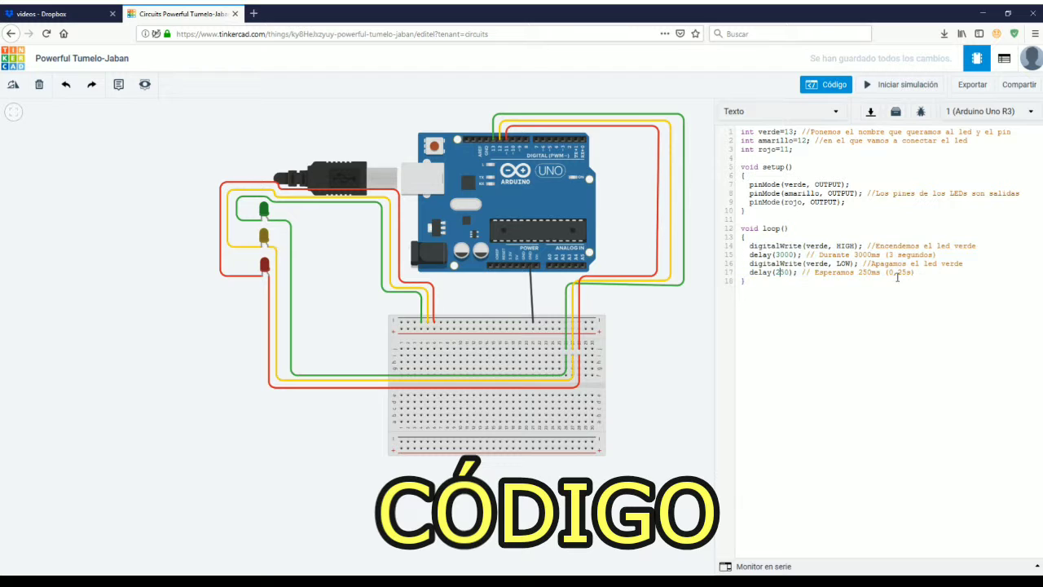
drag(917, 272, 750, 245)
key(ctrl+c)
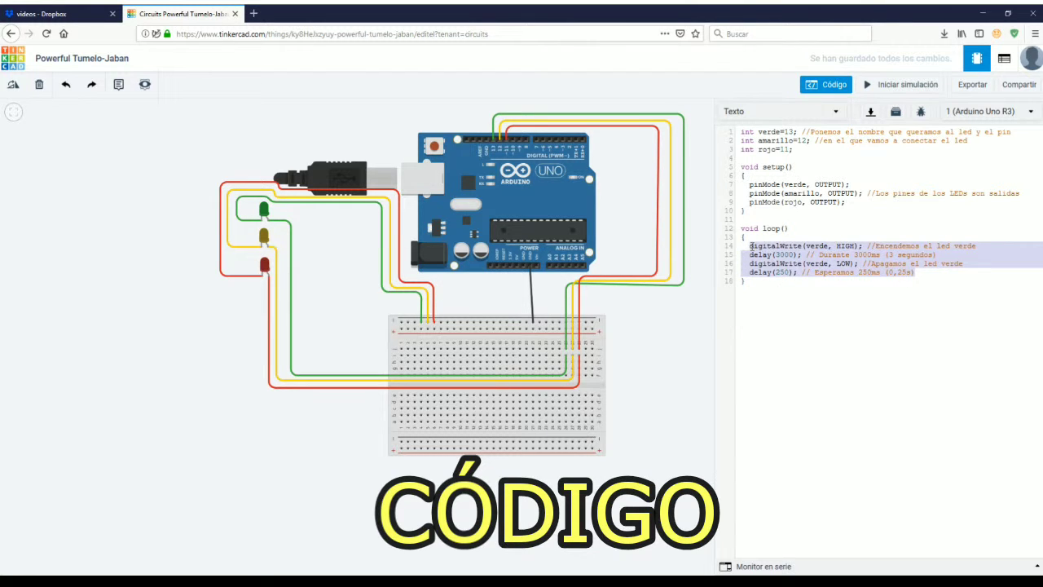
click(928, 272)
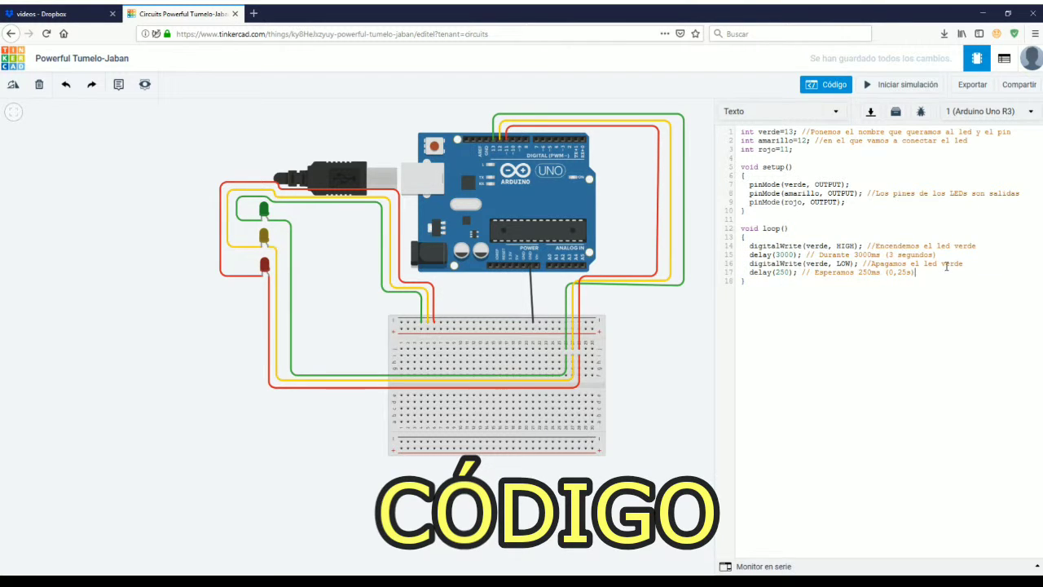
key(Return)
key(Return)
key(ctrl+v)
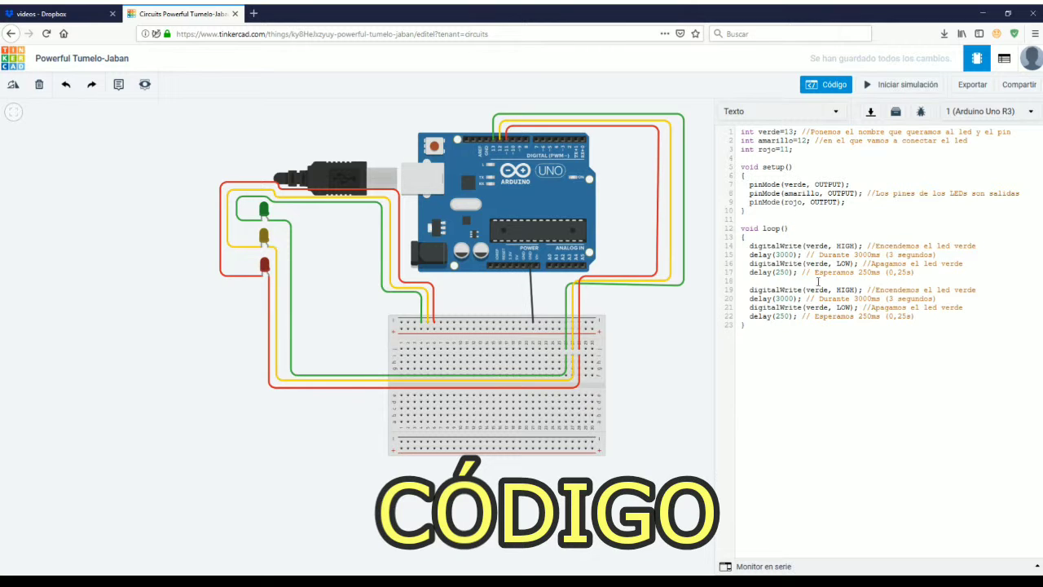
Step: Change the variable in both digitalWrite calls of the second block to amarillo and set its first delay to 1000
double_click(815, 290)
text(amarillo)
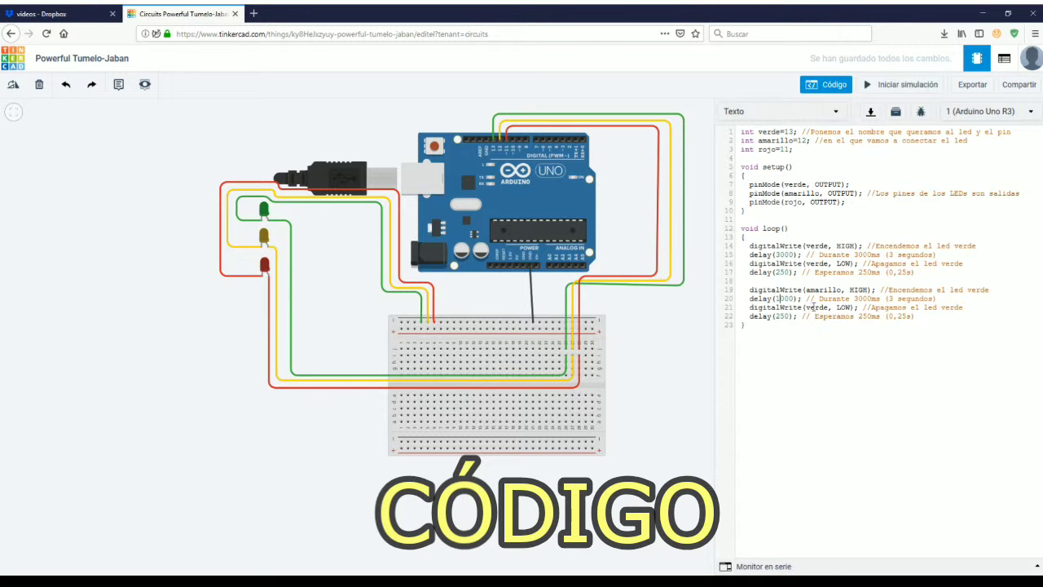
double_click(813, 307)
text(amarill)
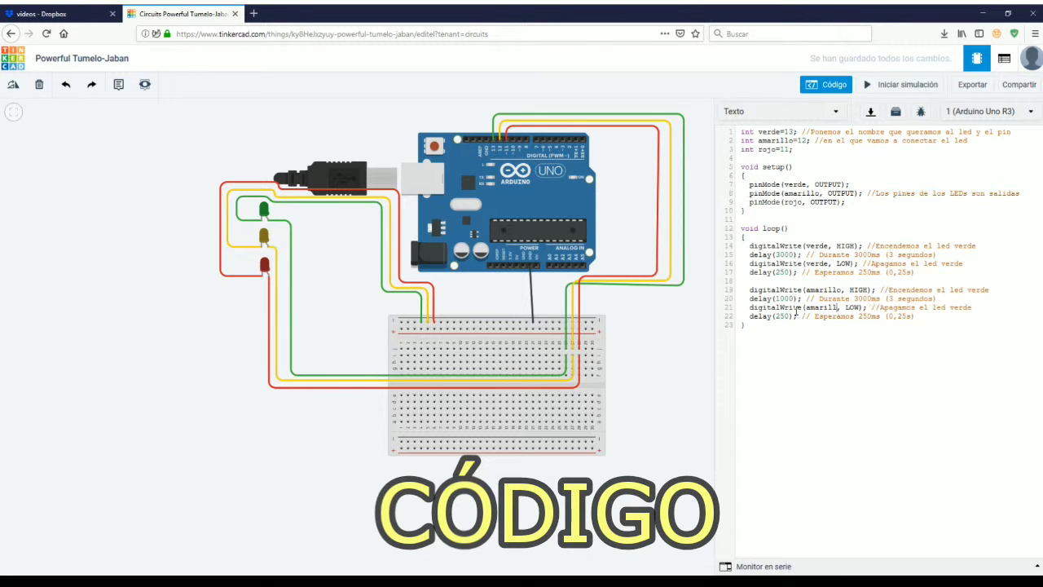
text(o)
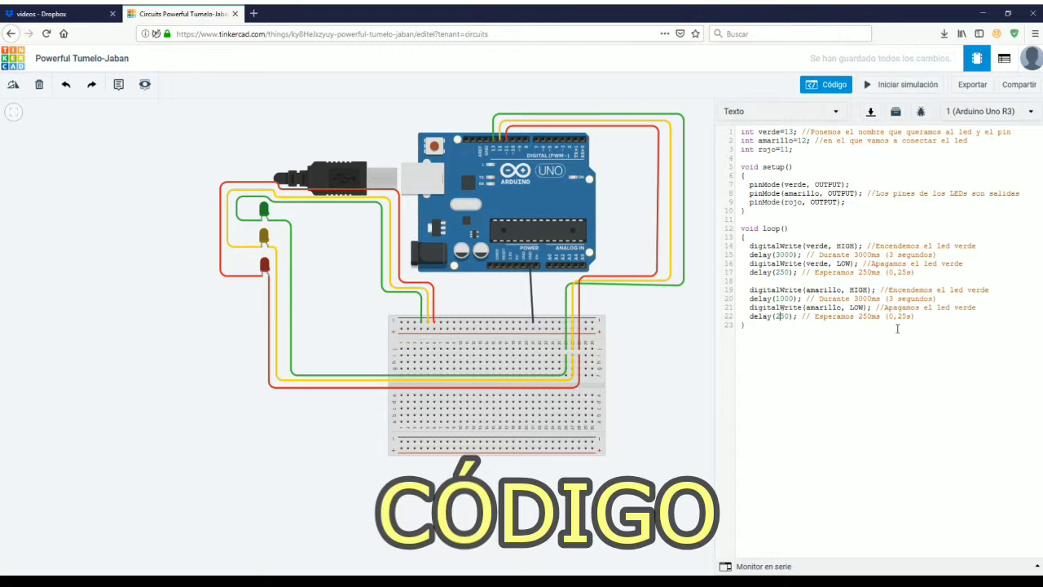
Step: Change the LED colour in the second block's Apagamos and Encendemos comments to amarillo
double_click(971, 309)
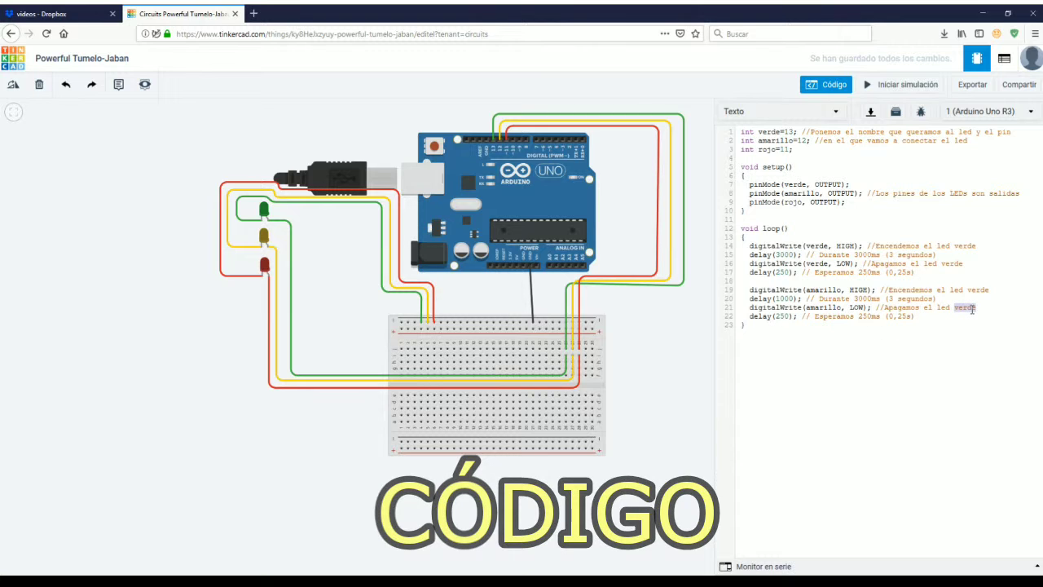
text(amarillo)
double_click(978, 289)
text(am)
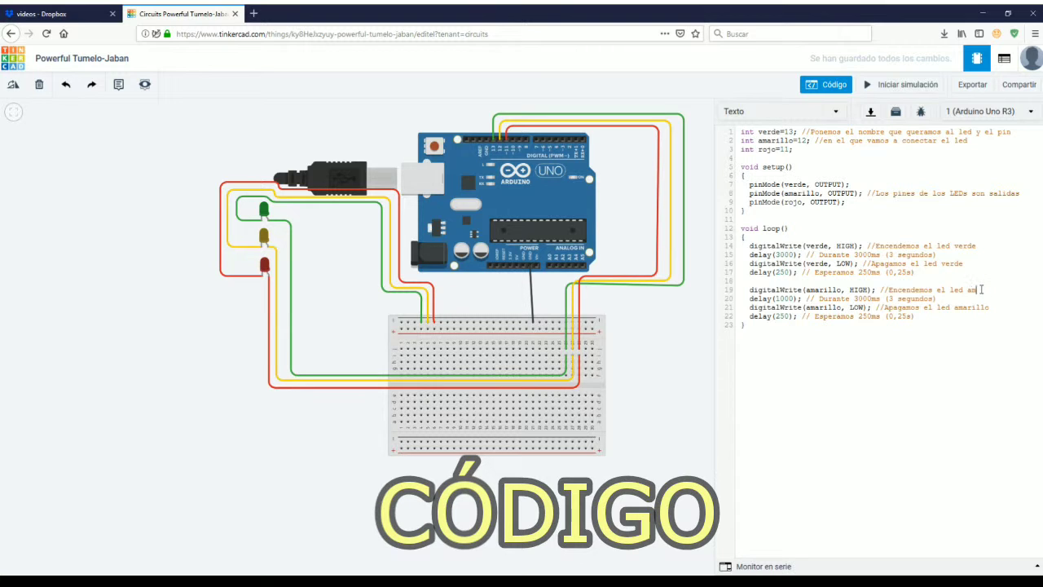
text(arillo)
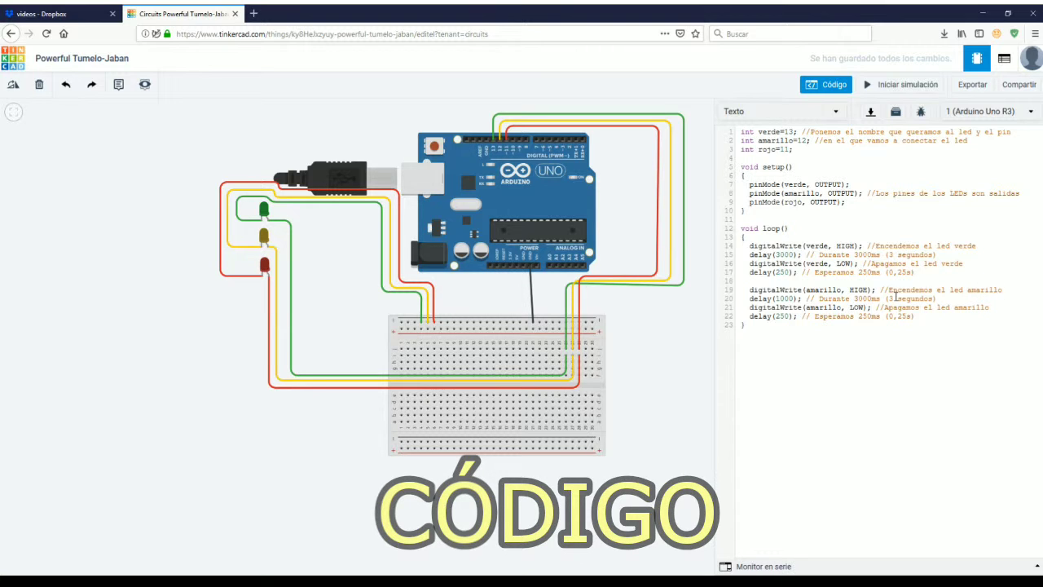
Step: Update the second block's duration comment to "// Durante 1000ms (1 segundos)"
double_click(892, 299)
text(1)
click(859, 300)
key(BackSpace)
text(1)
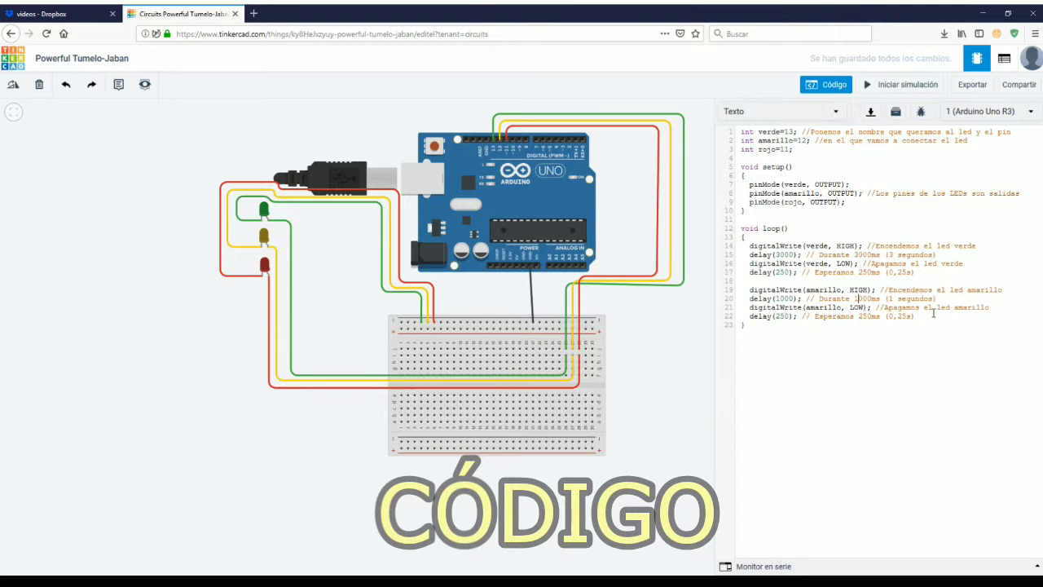
Step: Paste the verde block again below the amarillo block after a blank line and change both its digitalWrite variables to rojo
click(932, 317)
key(Return)
key(Return)
key(ctrl+v)
double_click(817, 334)
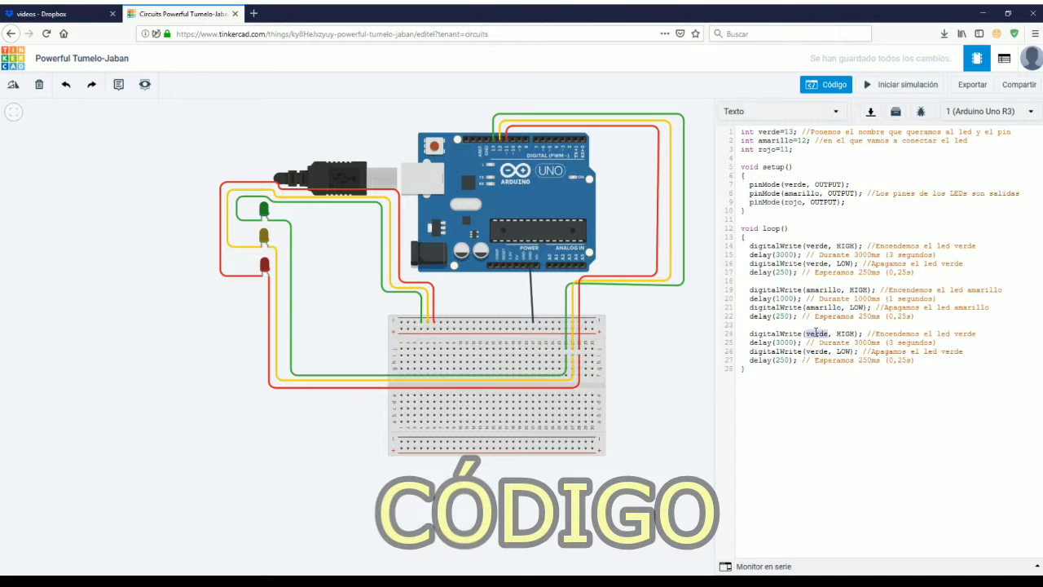
text(rojo)
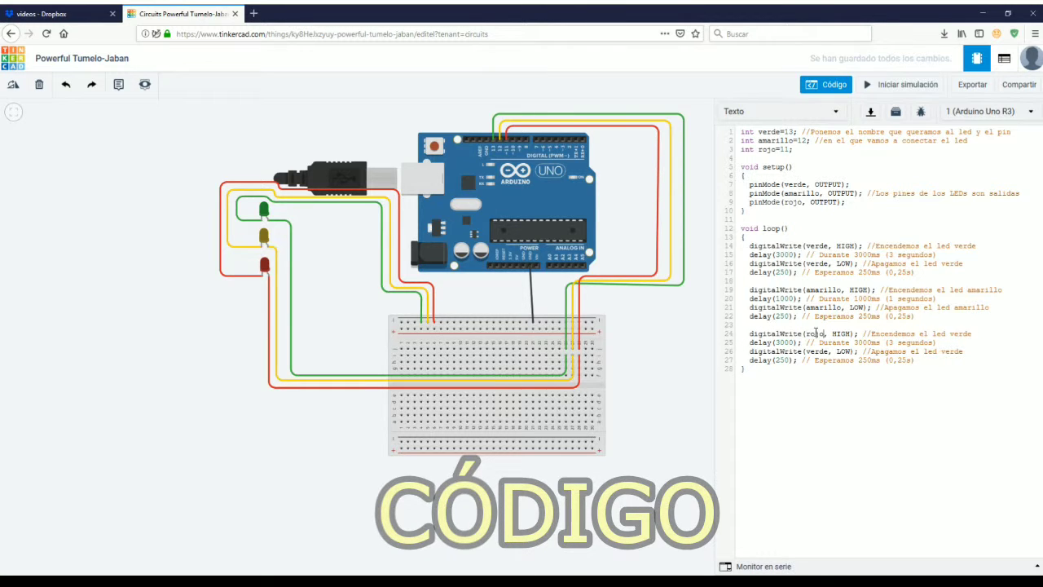
double_click(817, 352)
text(rojo)
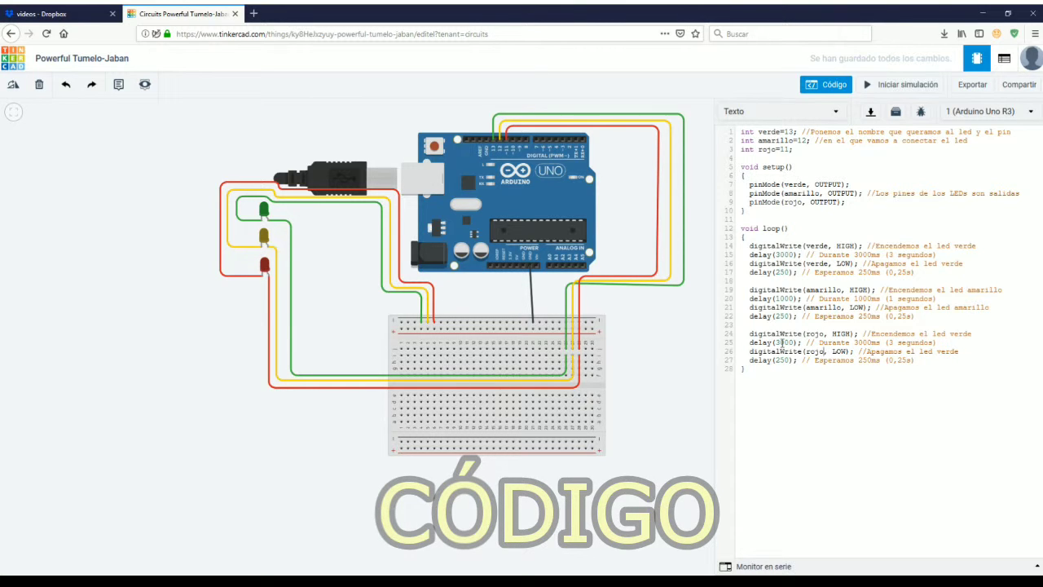
Step: Set the rojo block's first delay to 4000 and update its comment to "// Durante 4000ms (4 segundos)"
double_click(781, 343)
text(4000)
click(860, 342)
key(BackSpace)
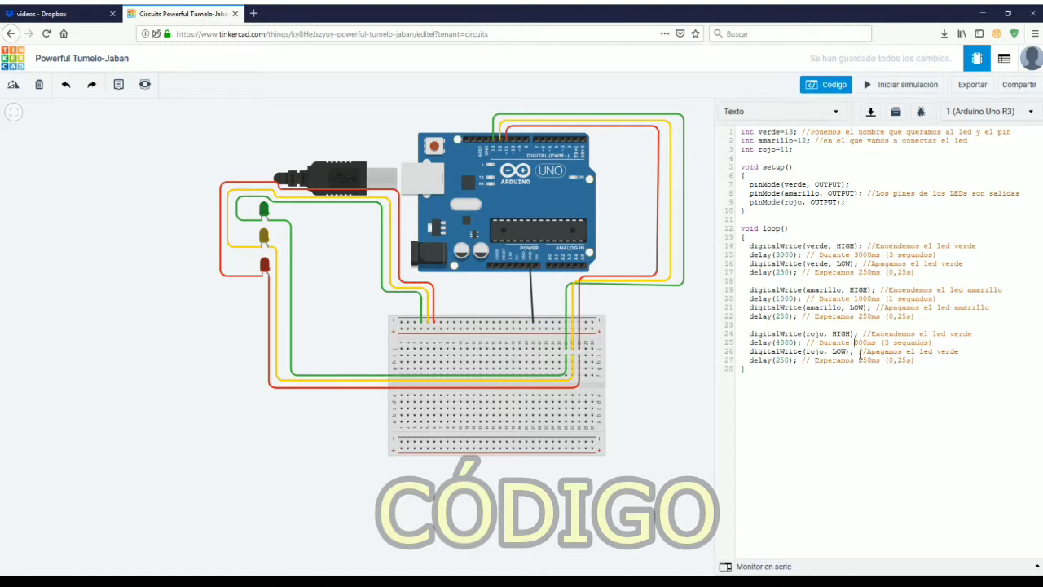
text(4)
click(889, 342)
key(Delete)
text(4)
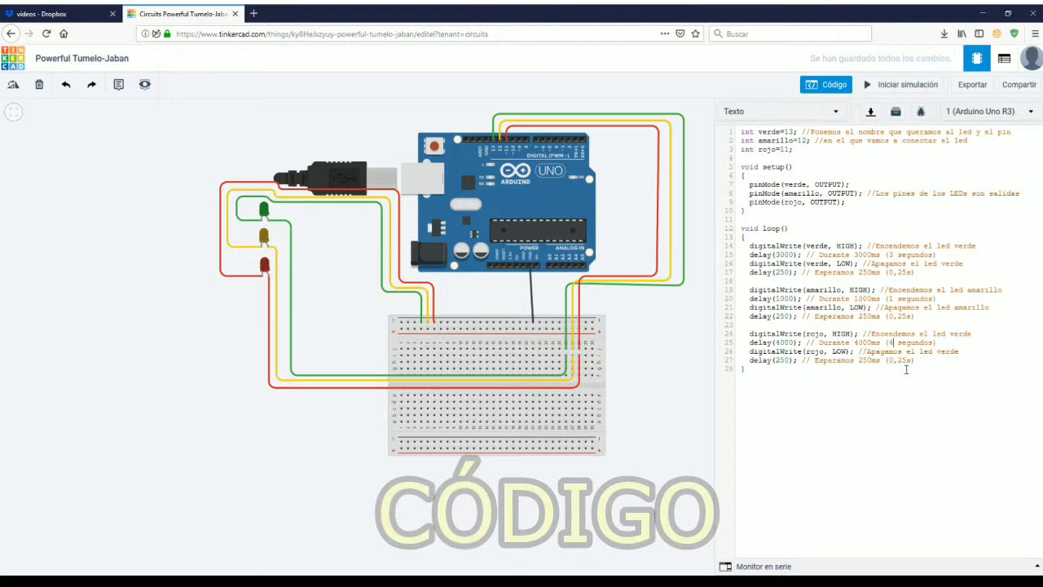
Step: Change the LED colour in the third block's Encendemos and Apagamos comments to rojo
double_click(958, 334)
text(rojo)
double_click(942, 351)
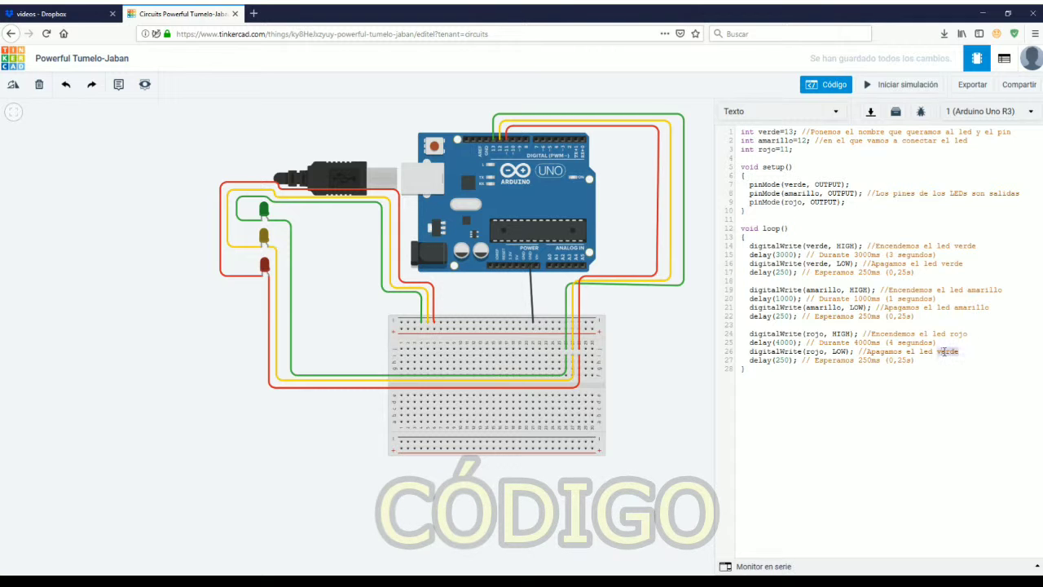
text(rojo)
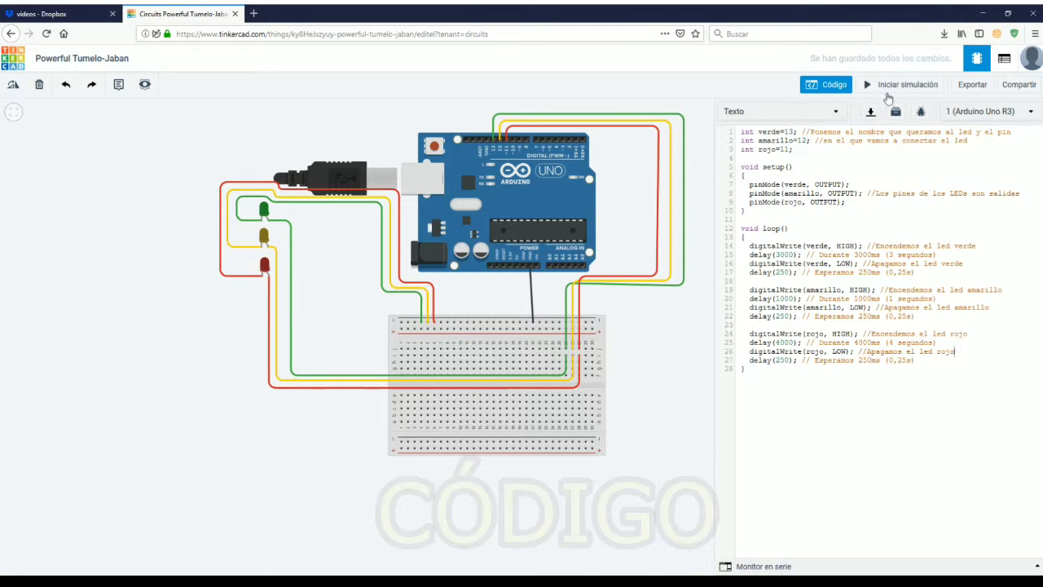
Step: Hide the code editor, run the simulation to watch the traffic-light sequence, and stop it
click(836, 86)
click(896, 85)
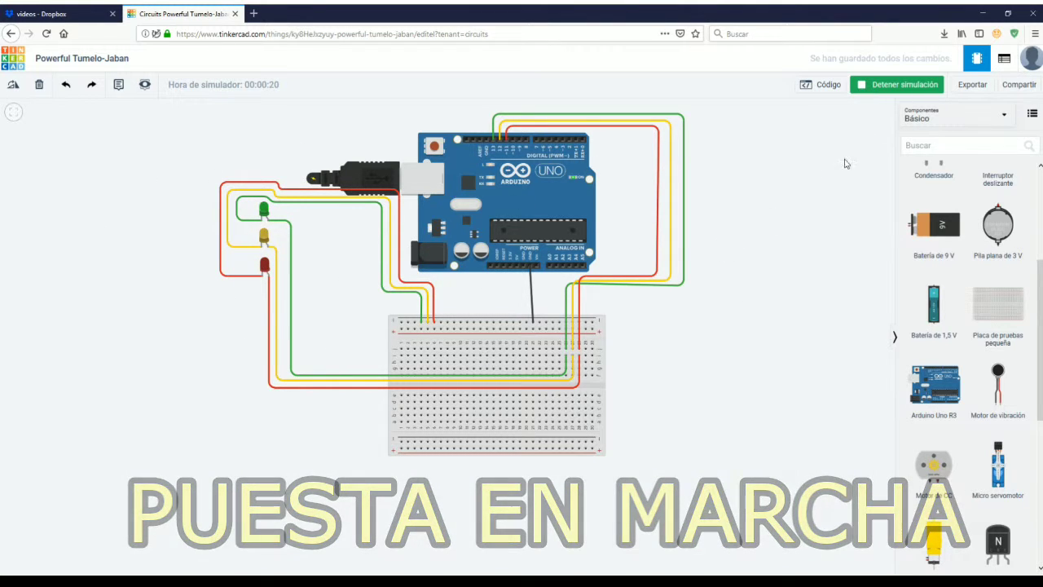
click(896, 84)
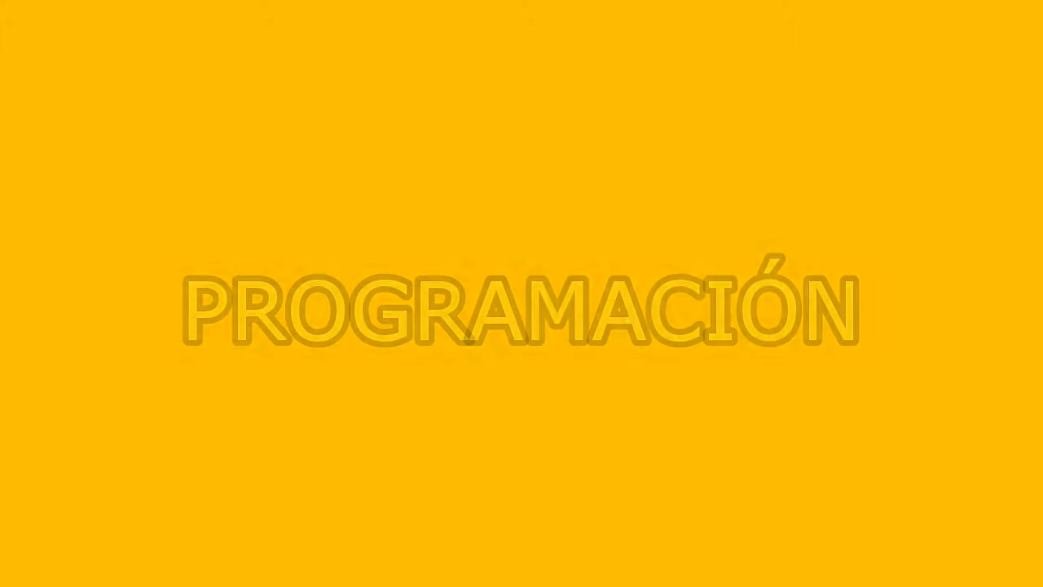